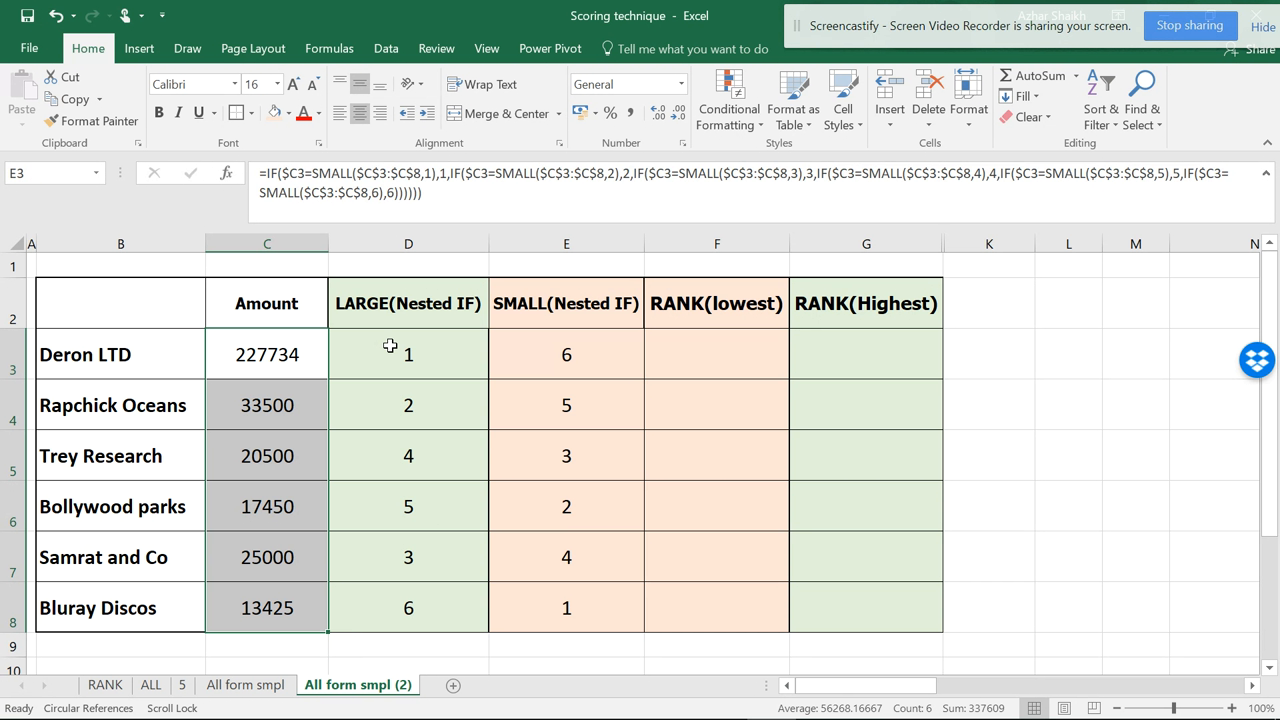
Review the Amount values in C3:C8 against the LARGE and SMALL nested IF scoring columns.
left_click(390, 346)
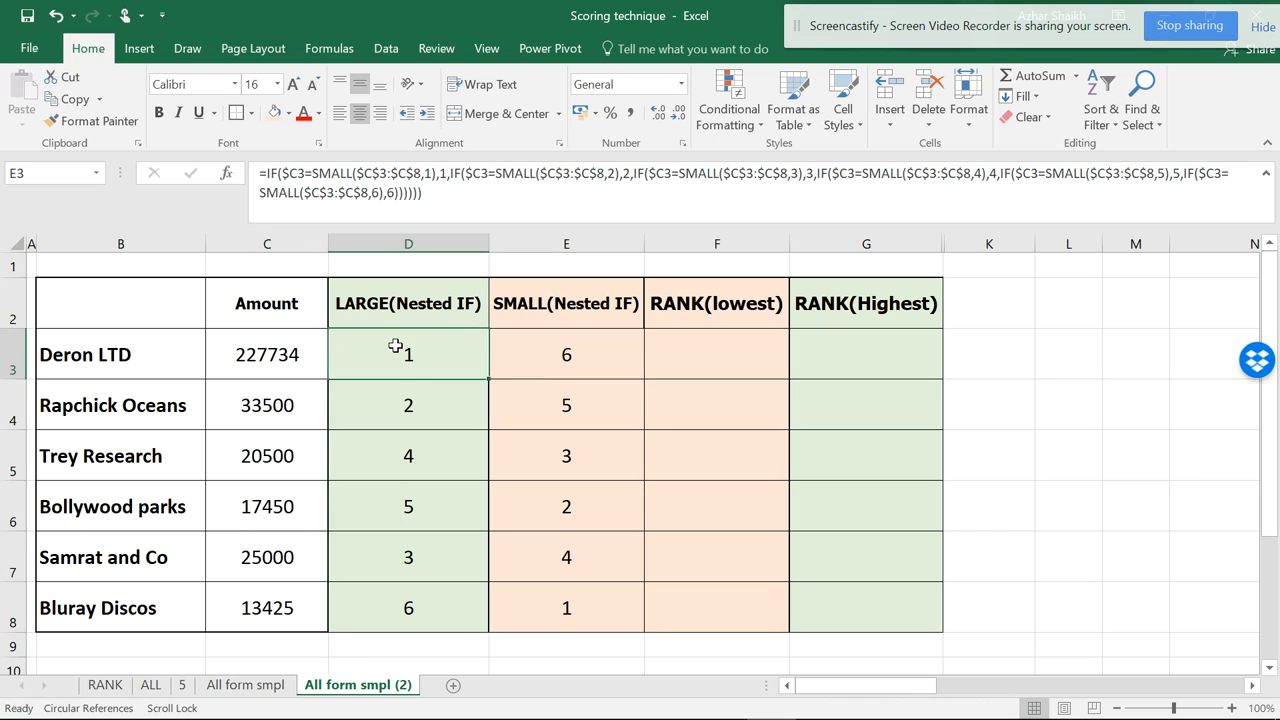
left_click(282, 358)
left_click_drag(290, 357, 308, 603)
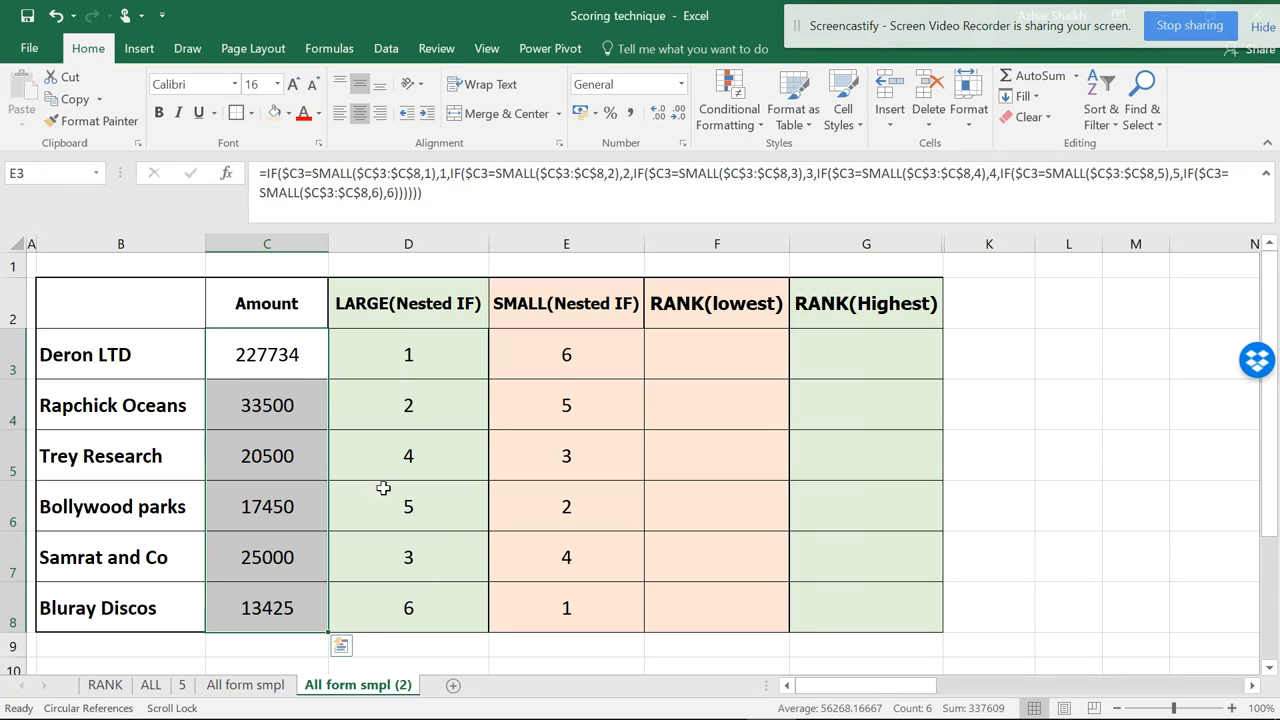
left_click(394, 357)
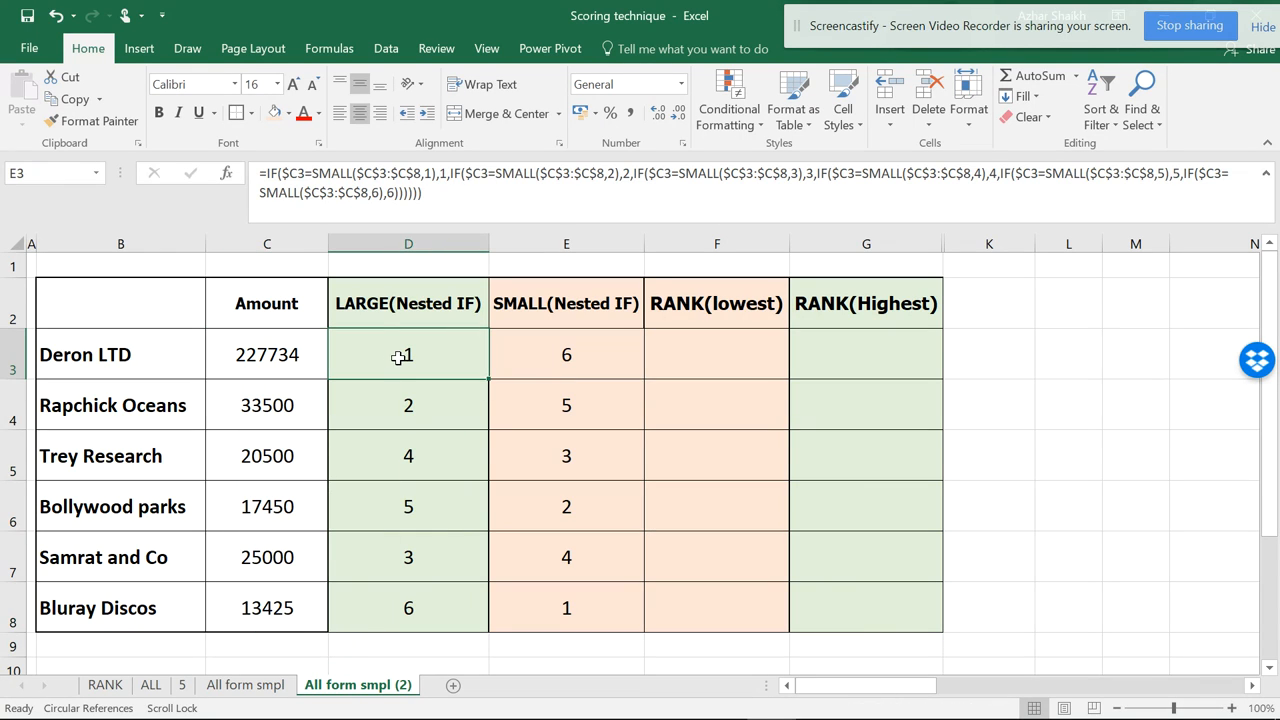
left_click(264, 362)
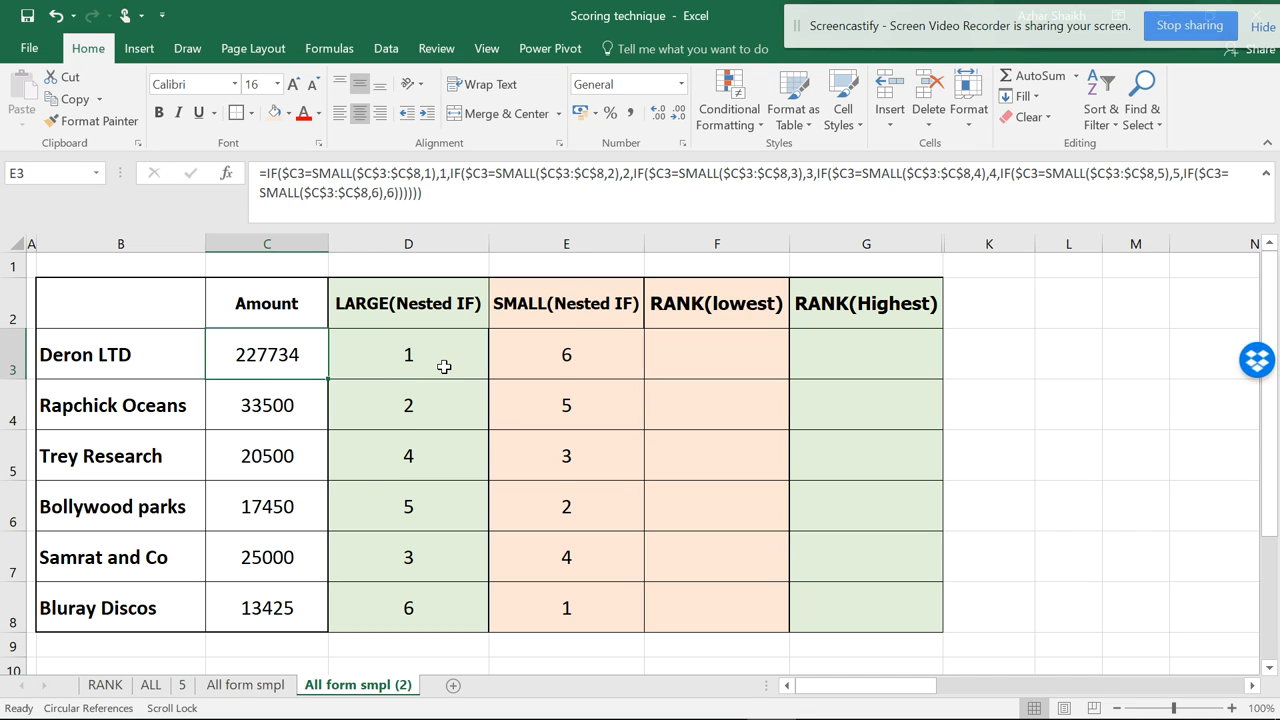
left_click(461, 319)
left_click(543, 302)
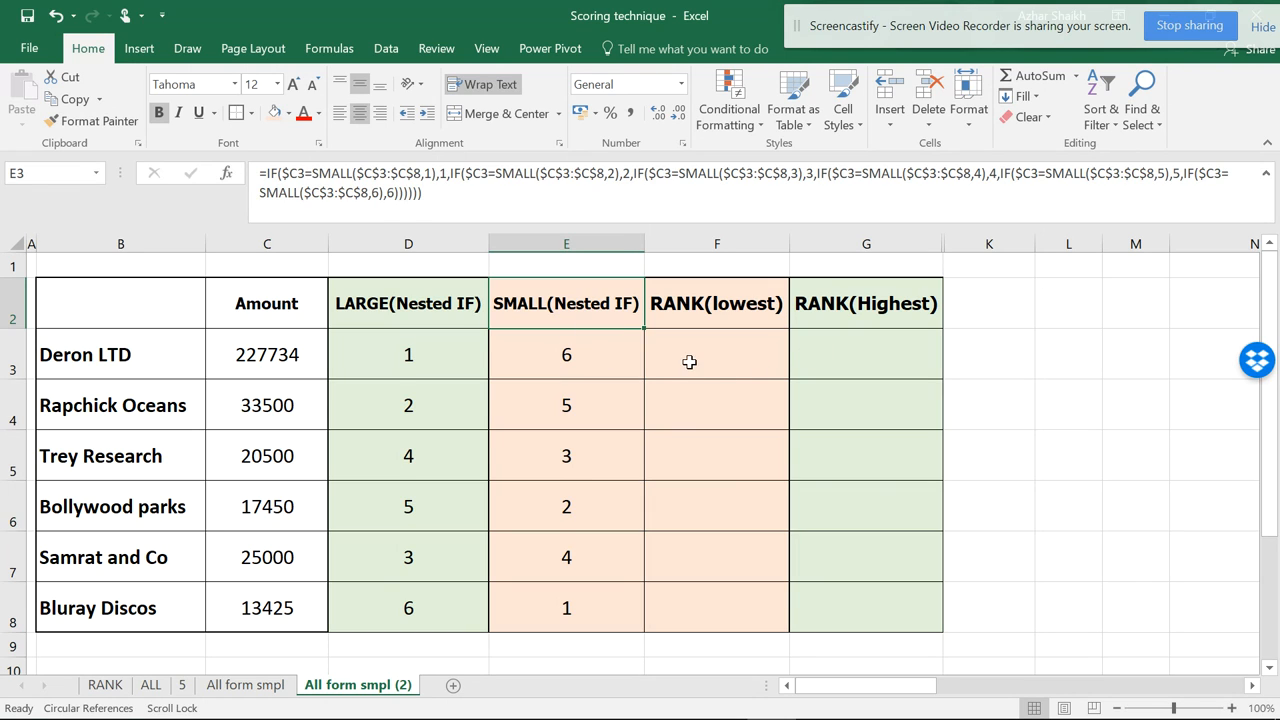
Begin a RANK formula in F3 with C3 as the number and the absolute range $C$3:$C$8 as the reference.
left_click(690, 360)
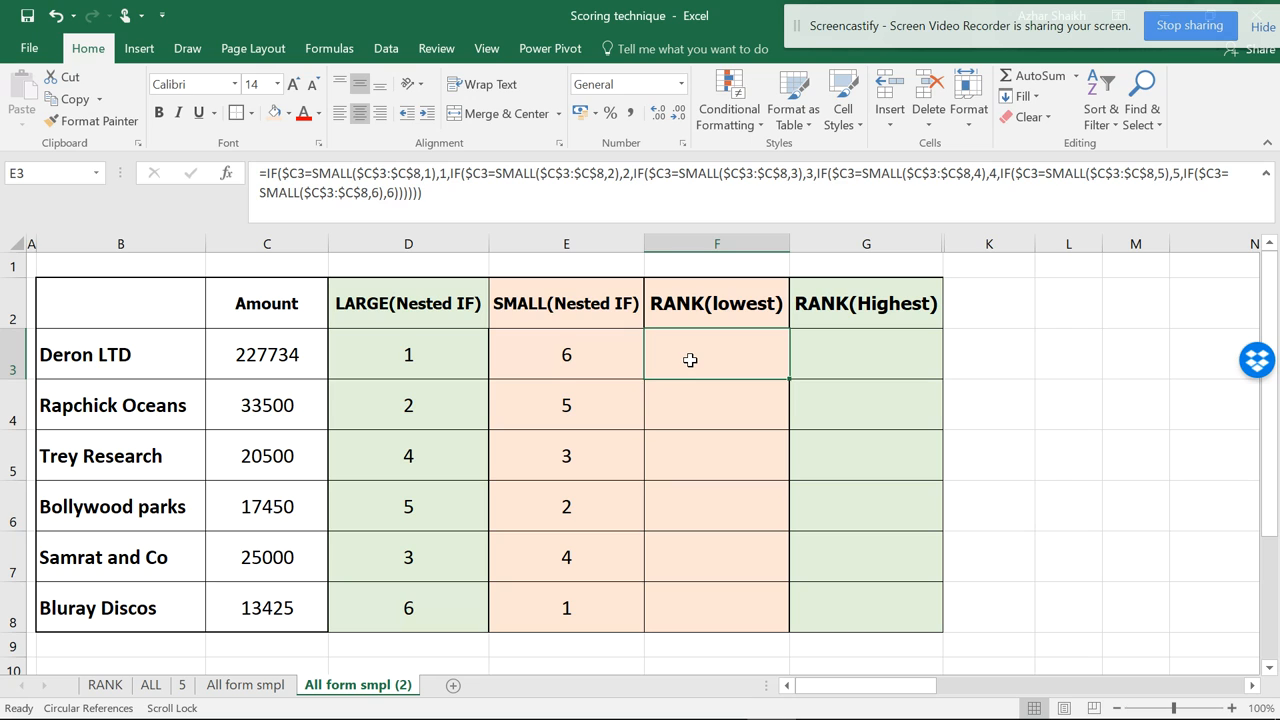
type("=")
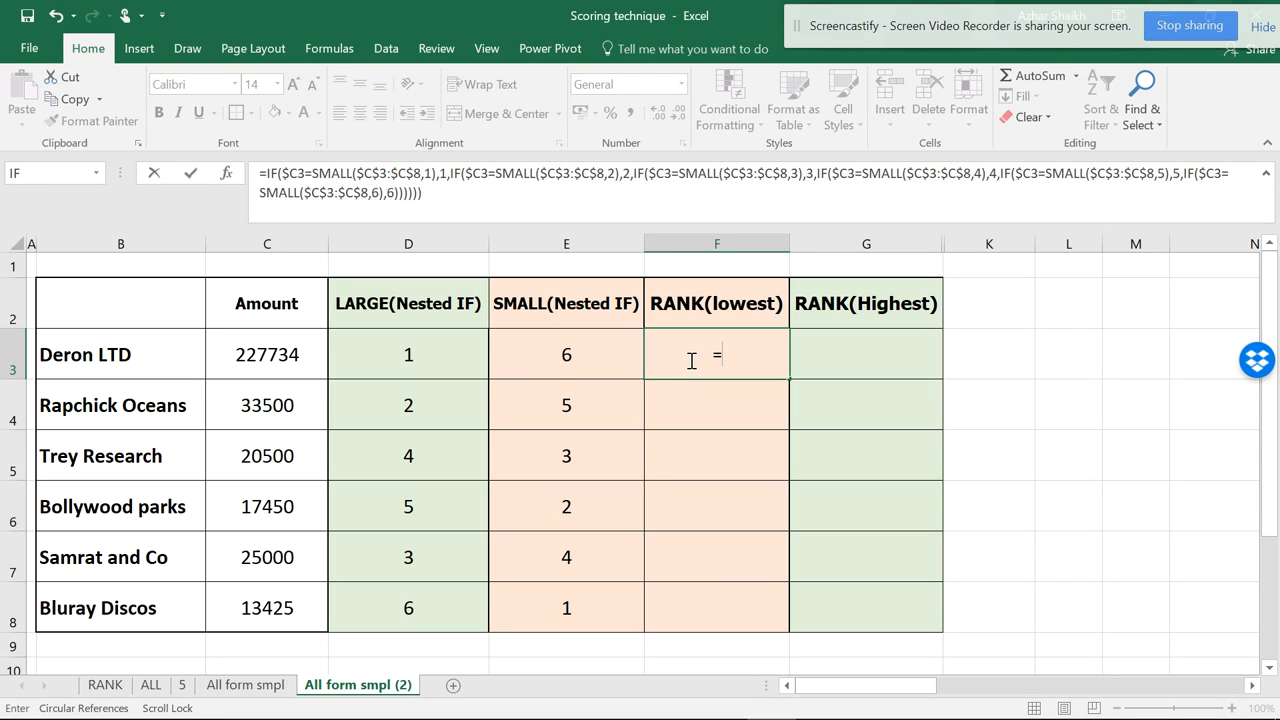
type("rank")
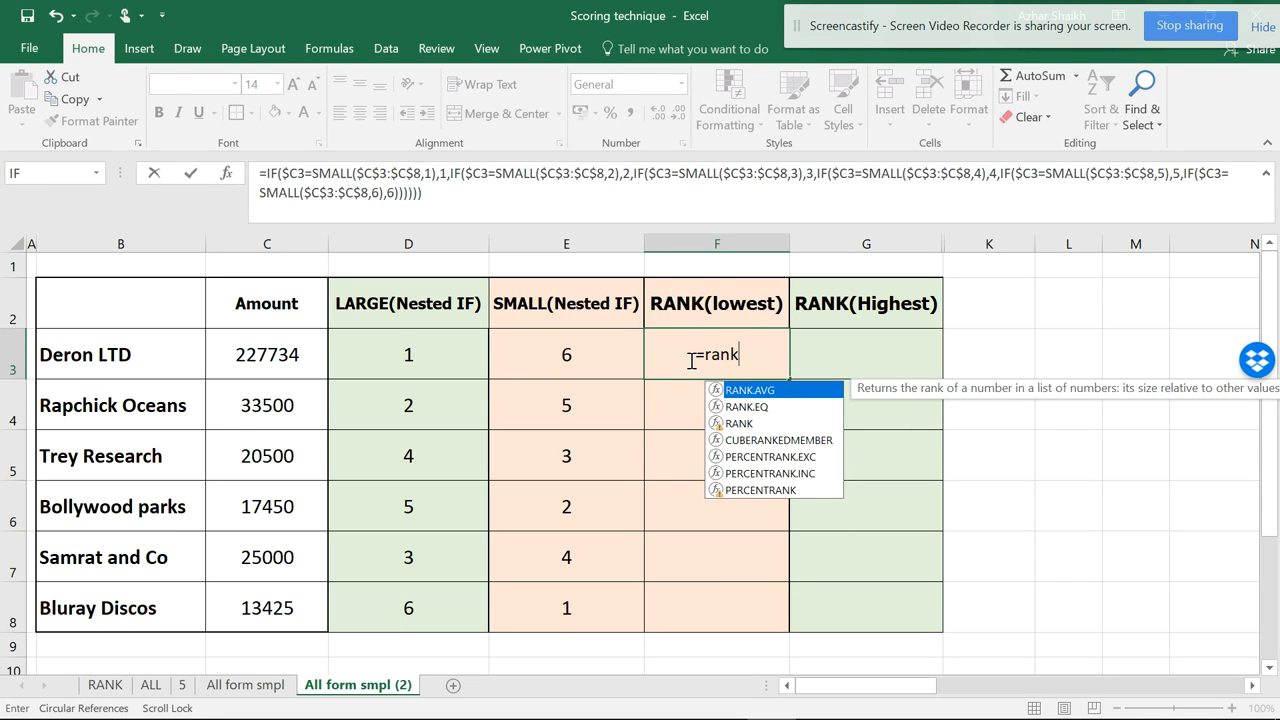
type("(")
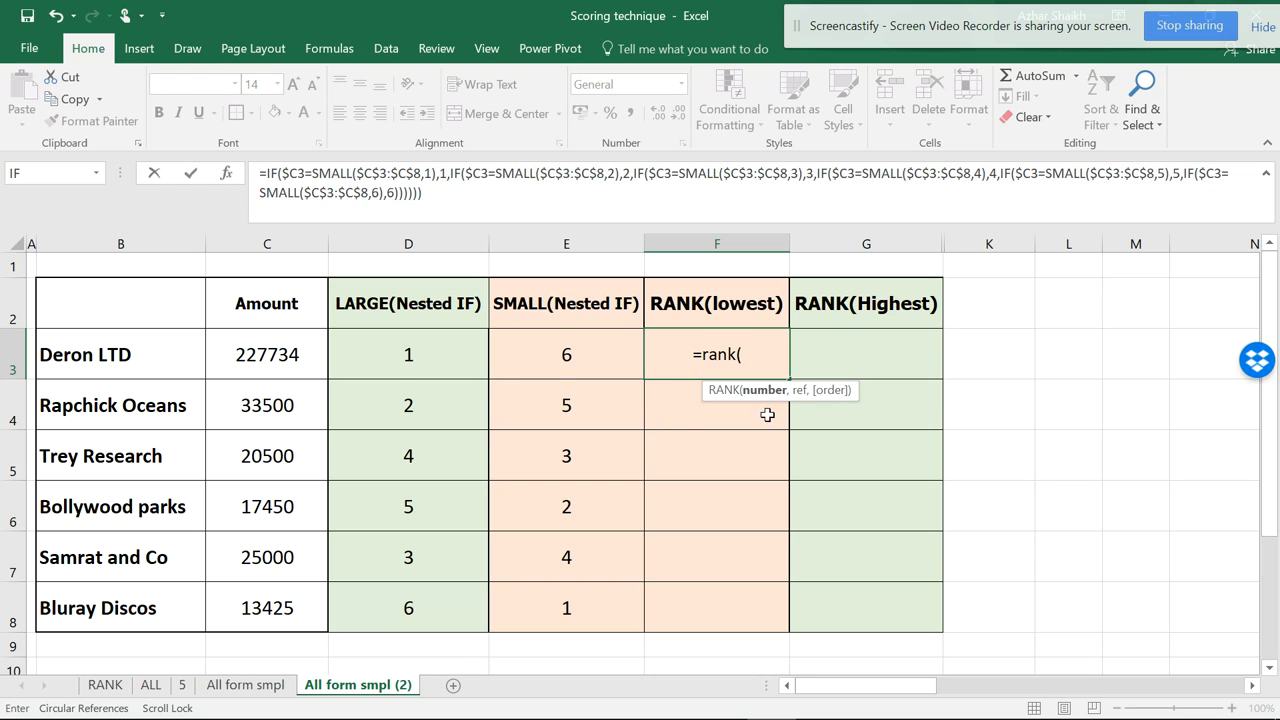
left_click(285, 354)
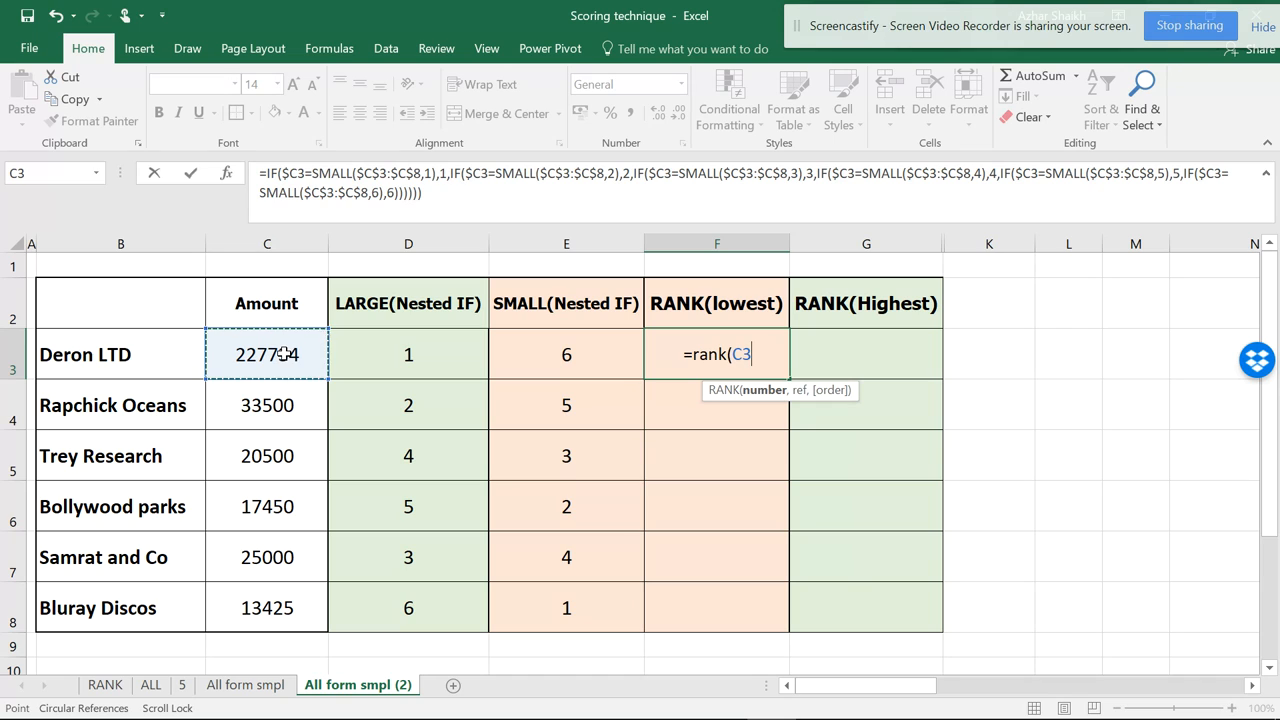
type(",")
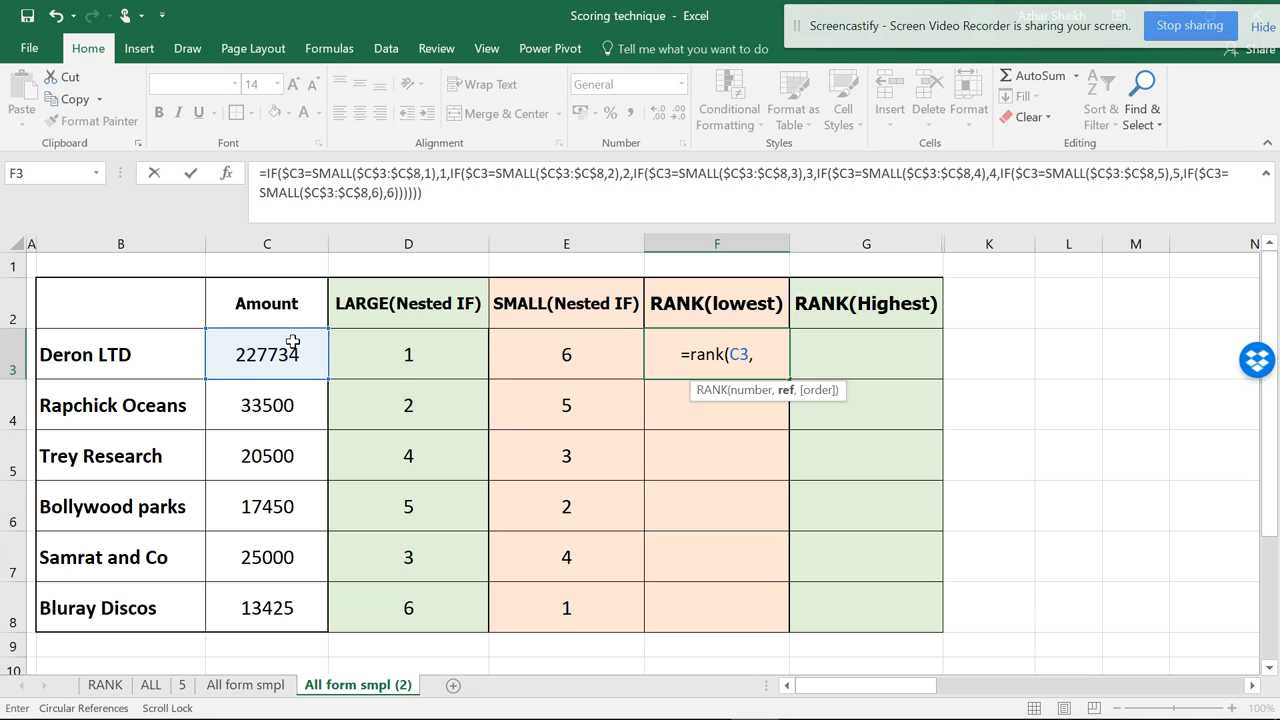
left_click_drag(291, 344, 262, 590)
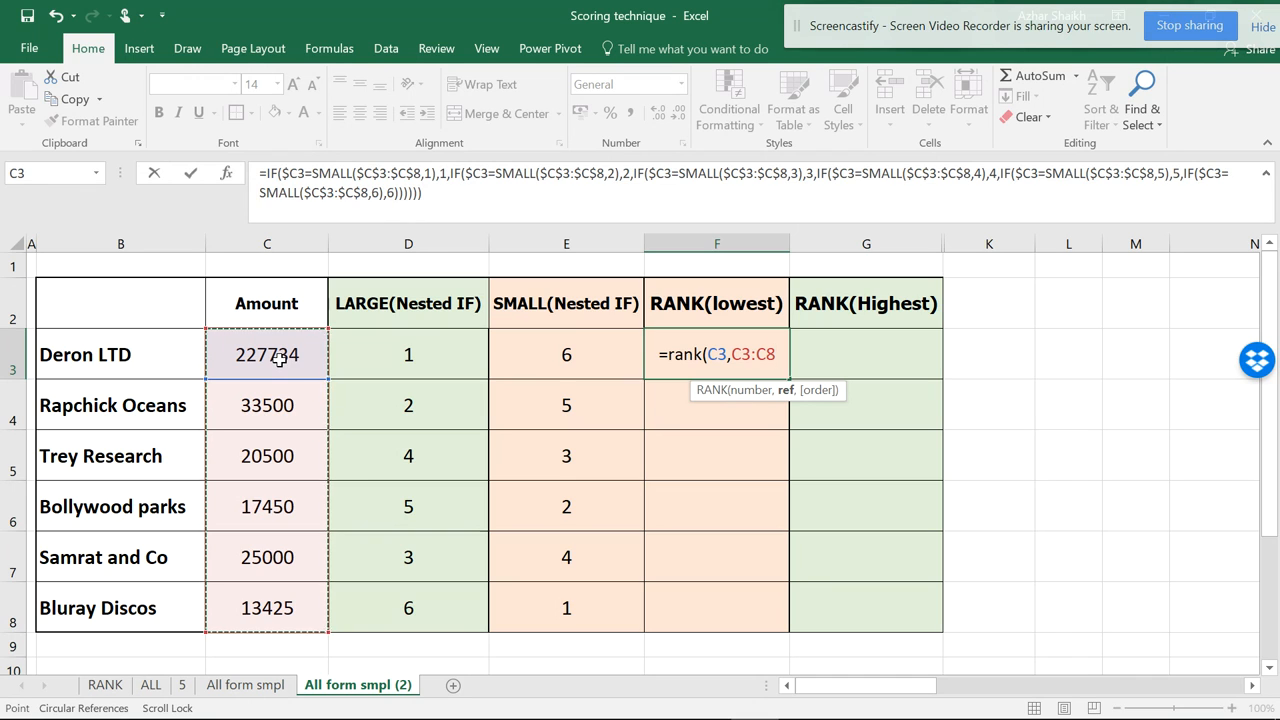
key("F4")
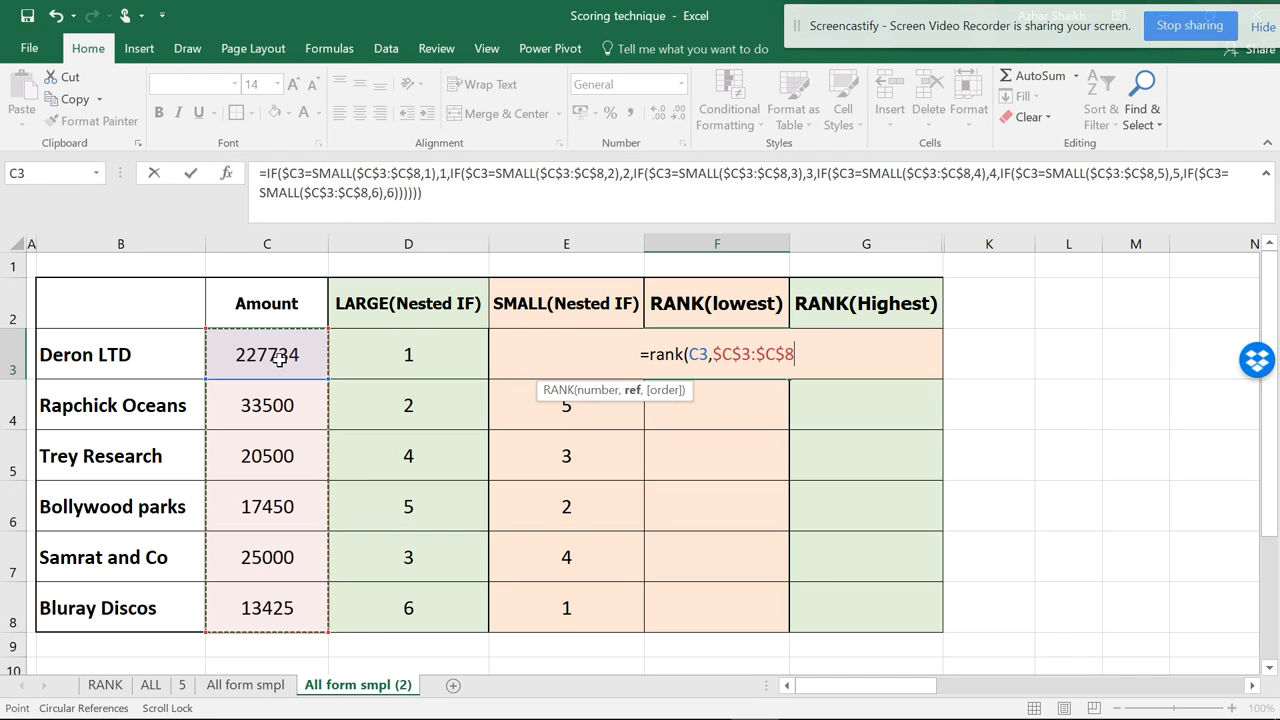
Change the number argument of the RANK formula in F3 to the column-locked reference $C3.
left_click(688, 354)
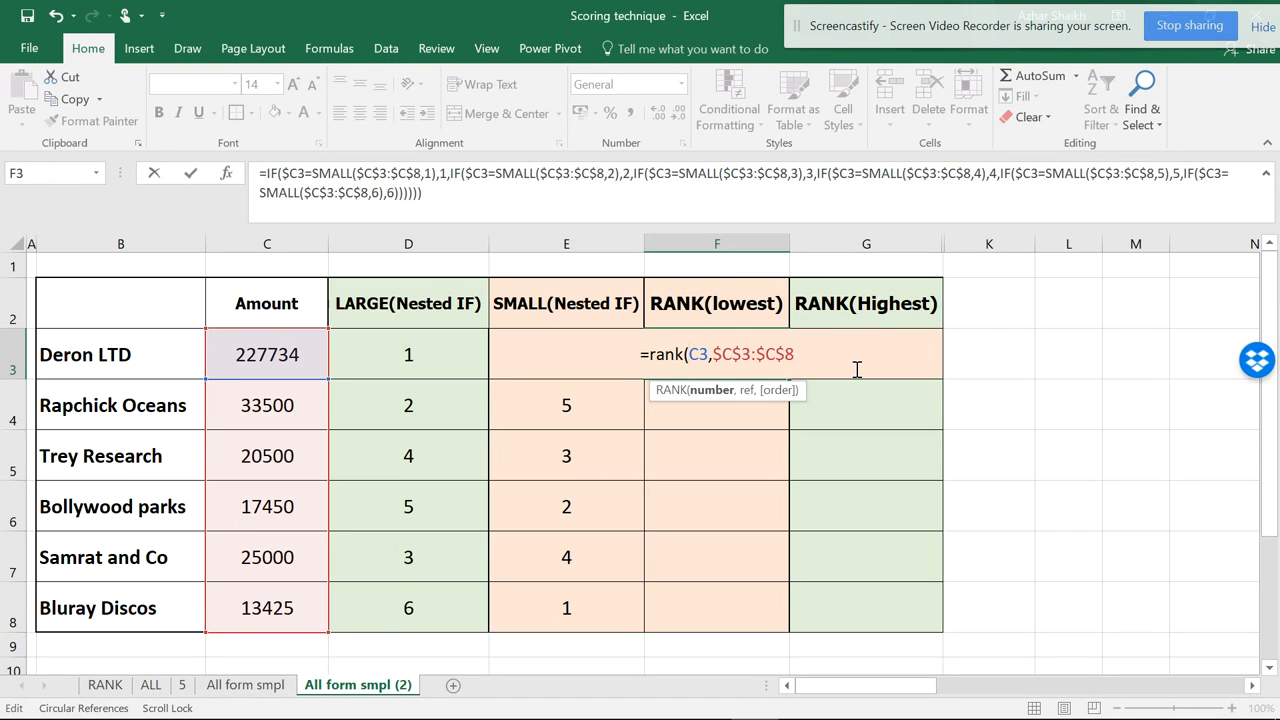
key("F4")
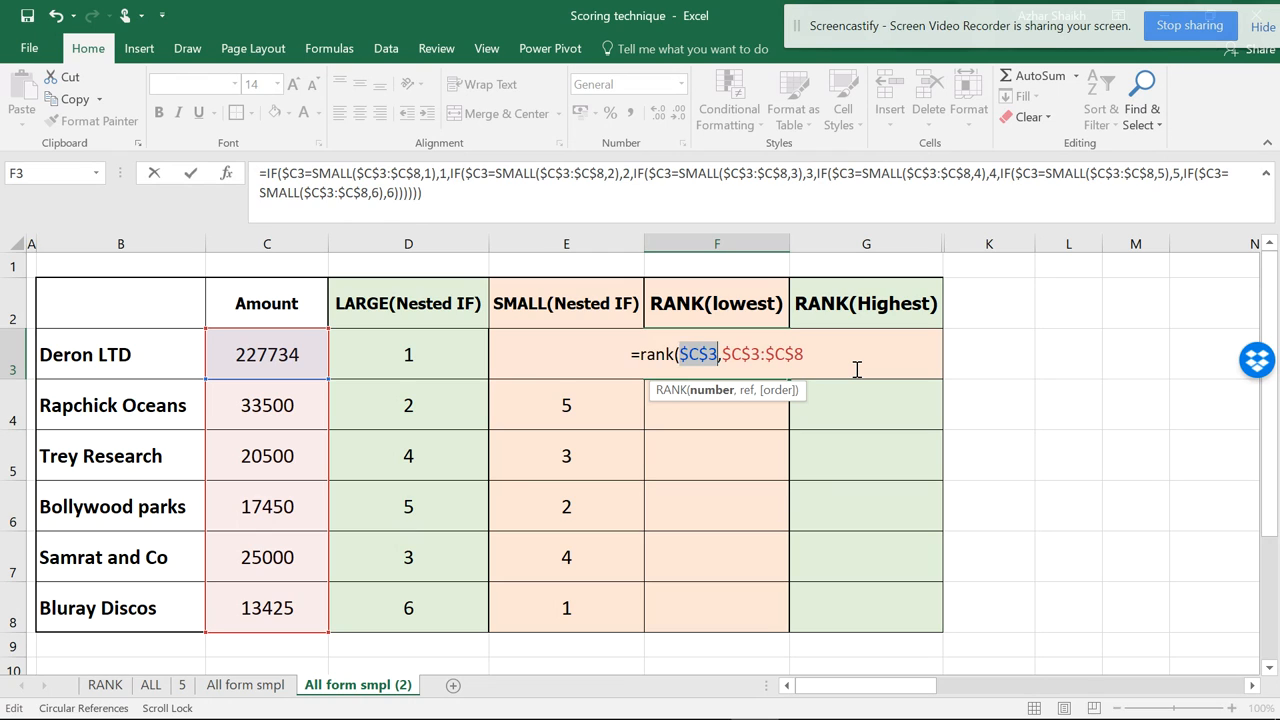
key("F4")
key("F4")
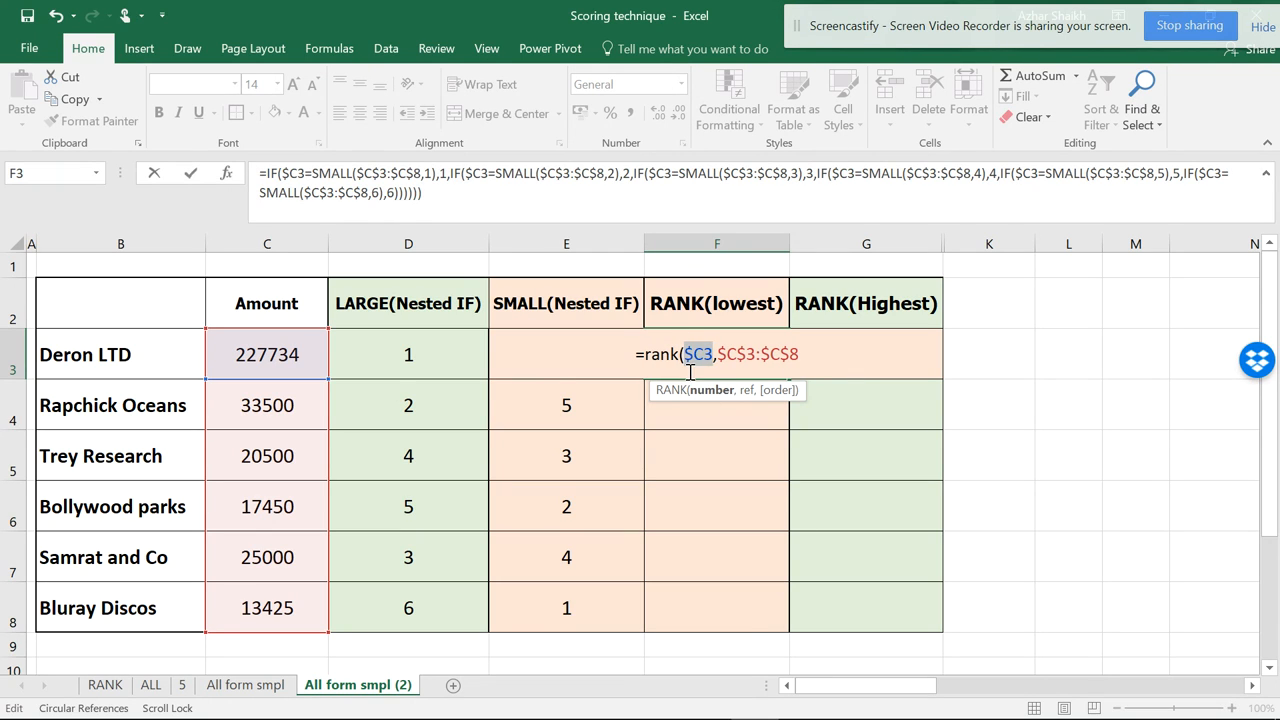
left_click(806, 358)
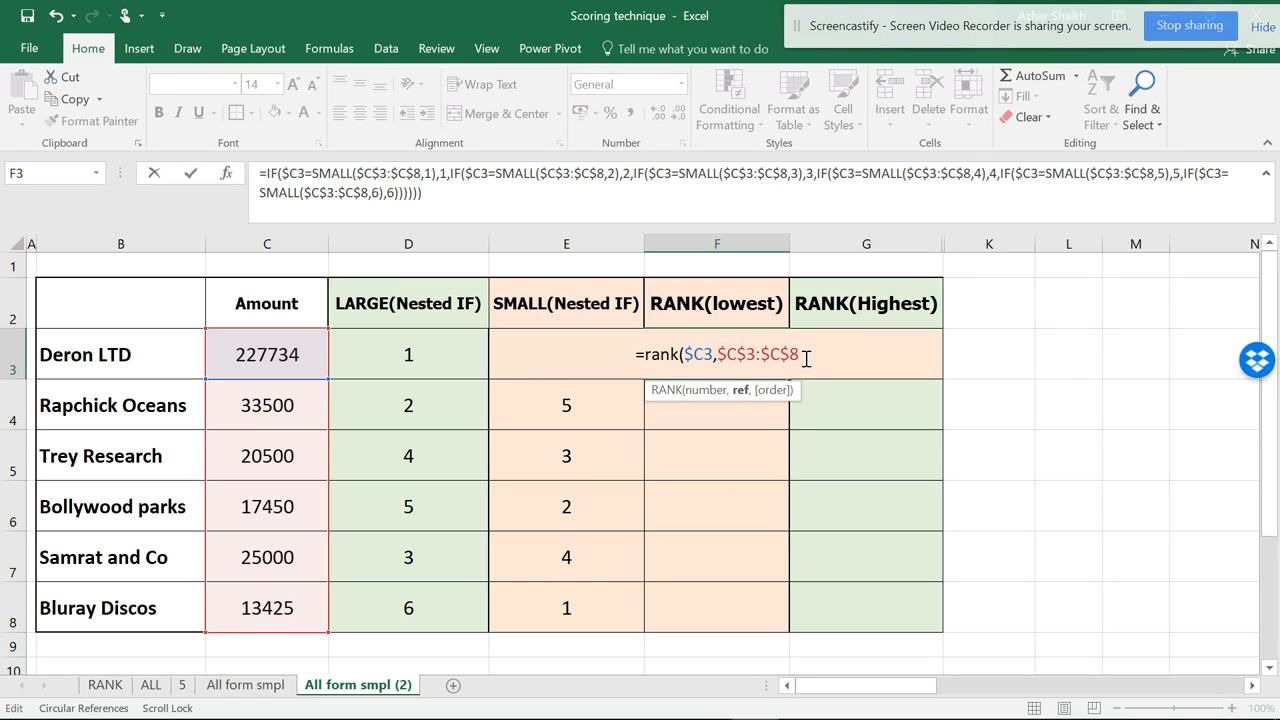
Complete the RANK formula in F3 with ascending order 1, giving =rank($C3,$C$3:$C$8,1).
type(",")
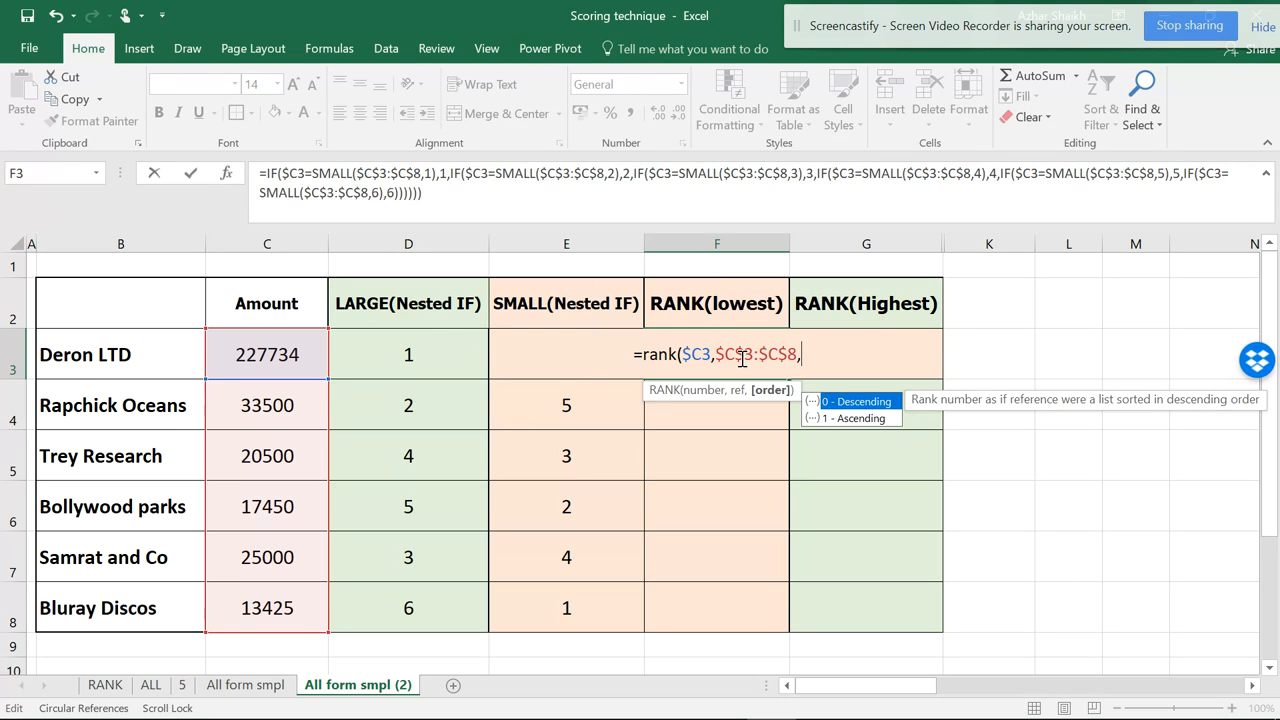
type("0")
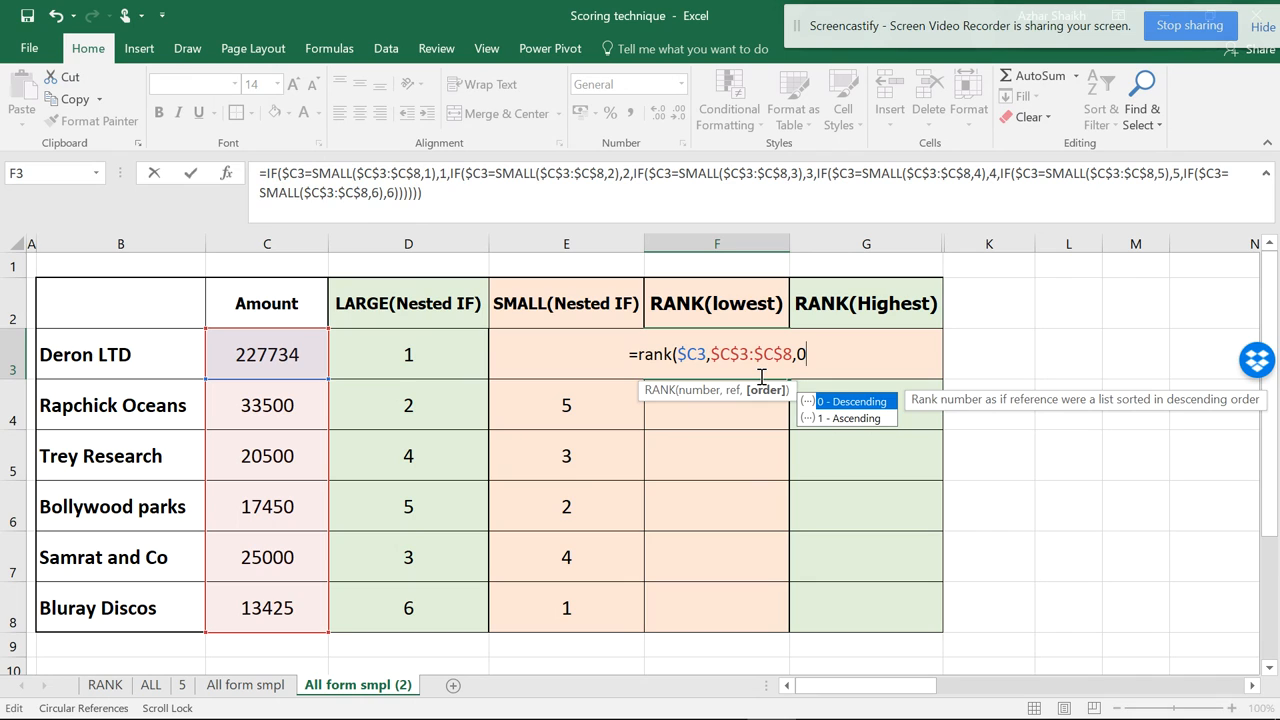
key("BackSpace")
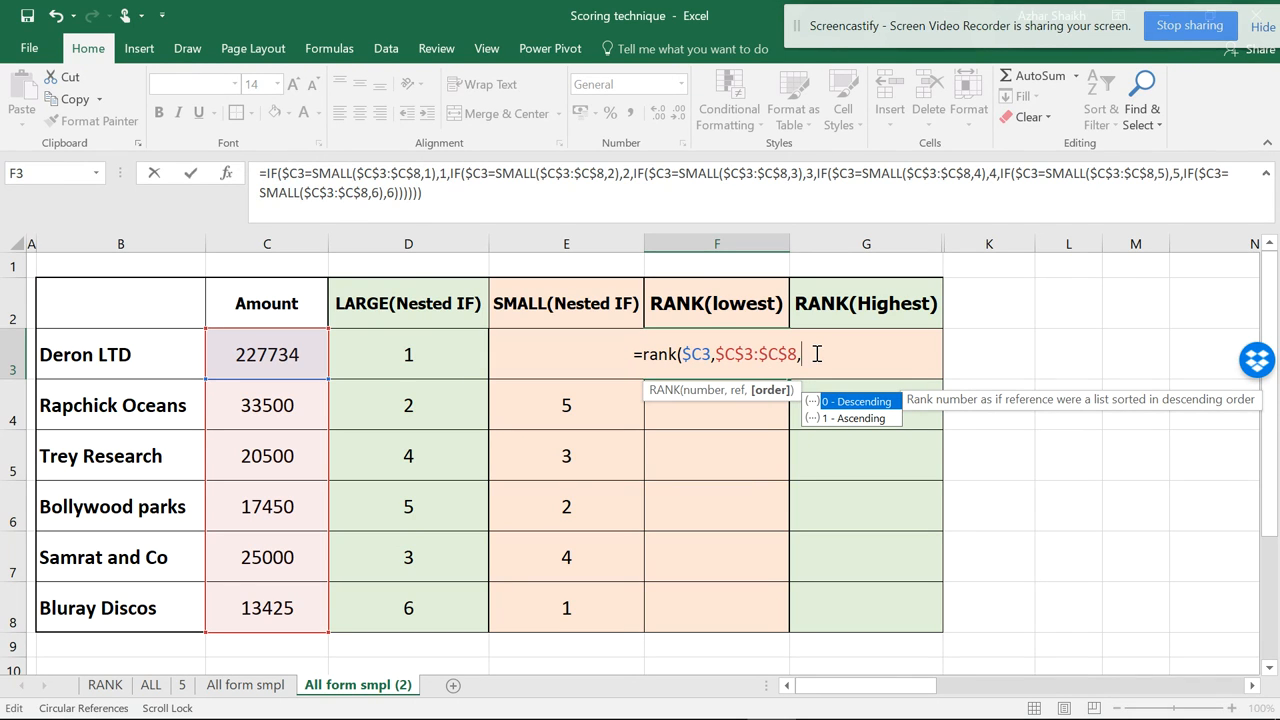
type("1")
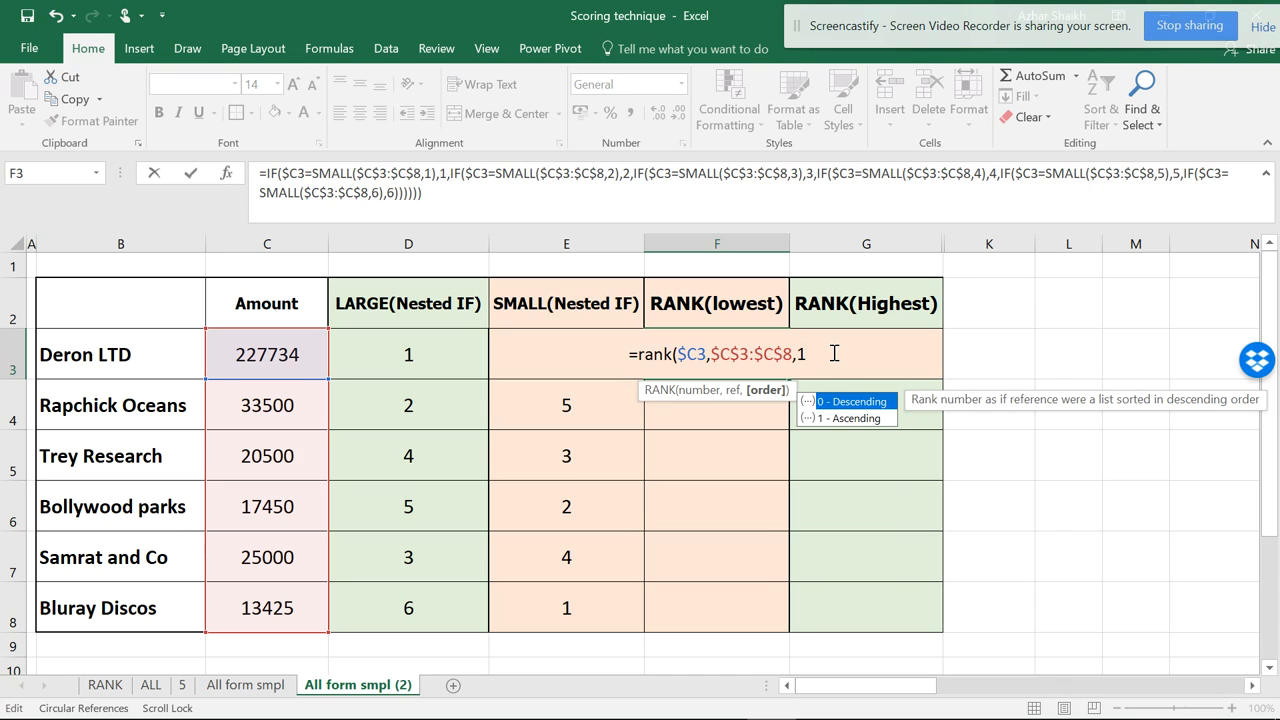
type(")")
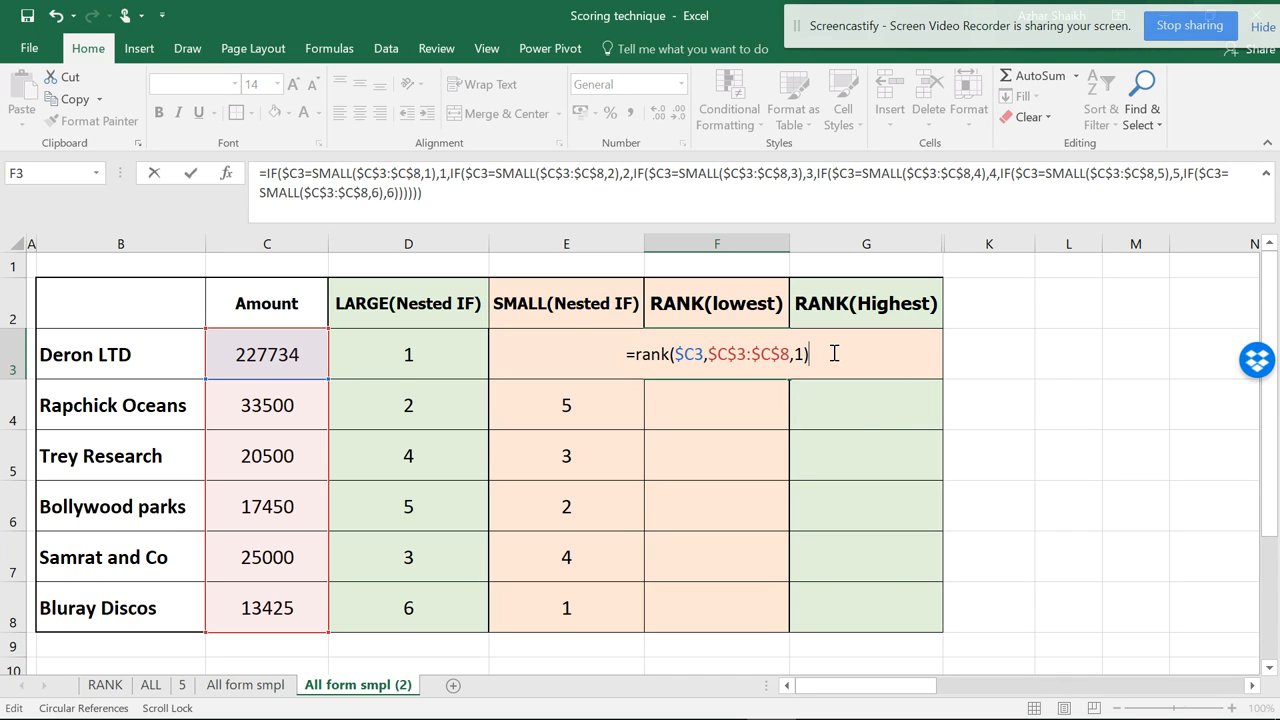
key("Return")
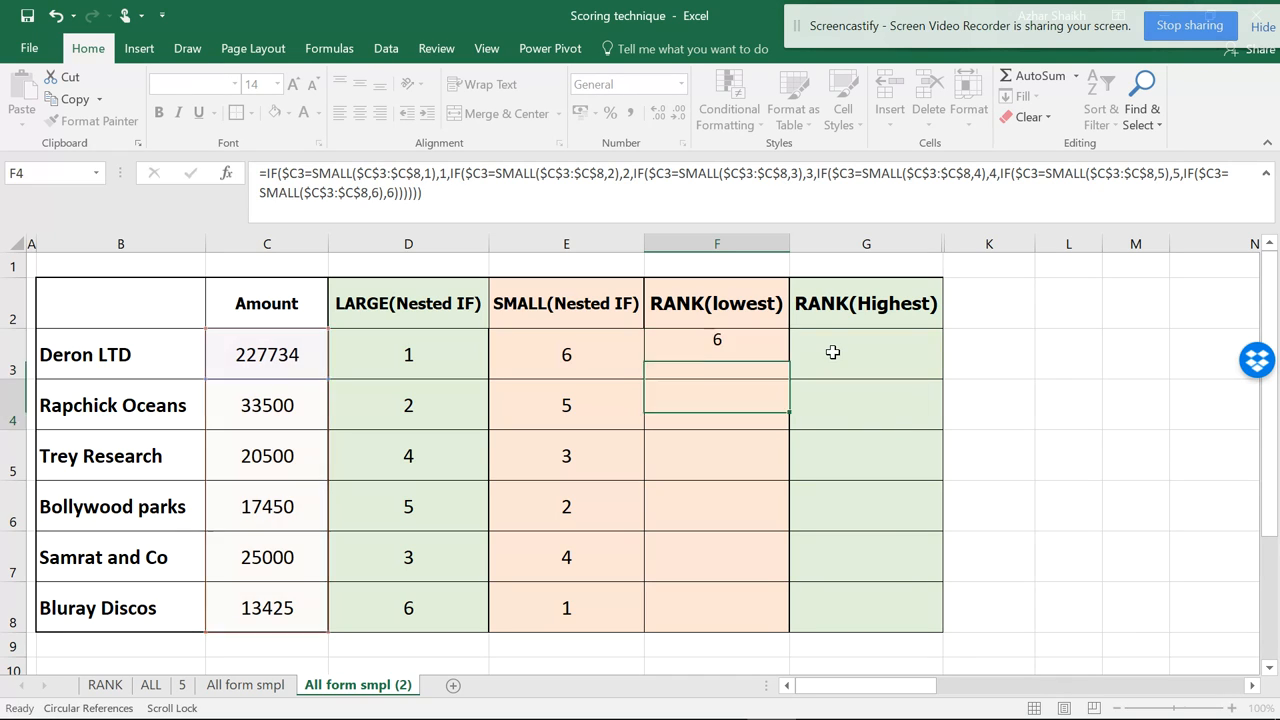
Fill the F3 formula down through F8 and compare the RANK(lowest) column with the SMALL(Nested IF) column.
left_click(743, 360)
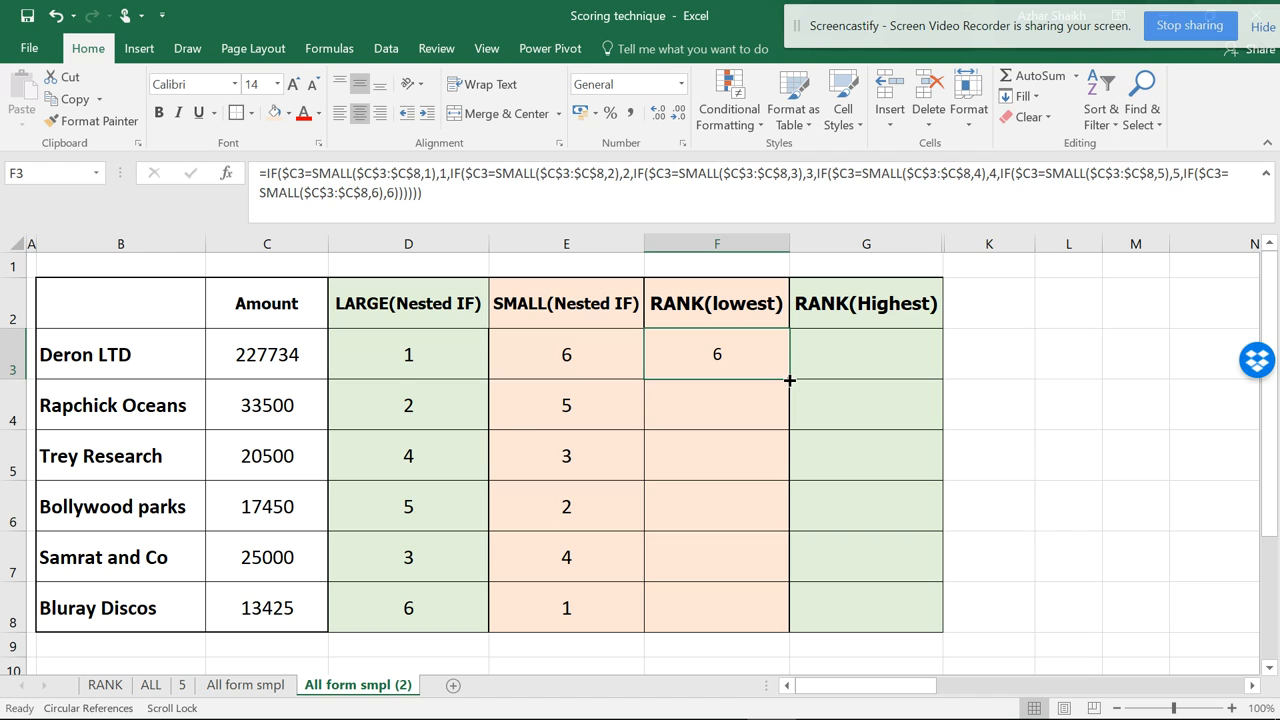
double_click(790, 378)
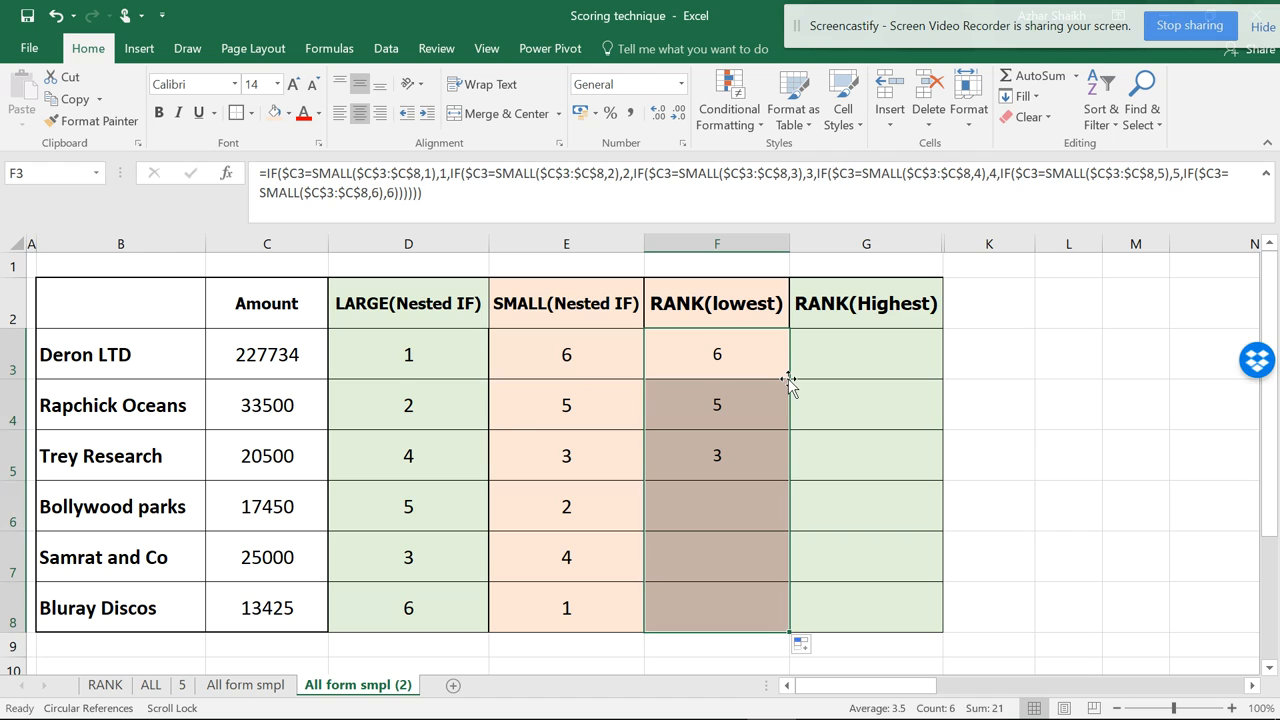
left_click(589, 370)
left_click_drag(589, 370, 714, 600)
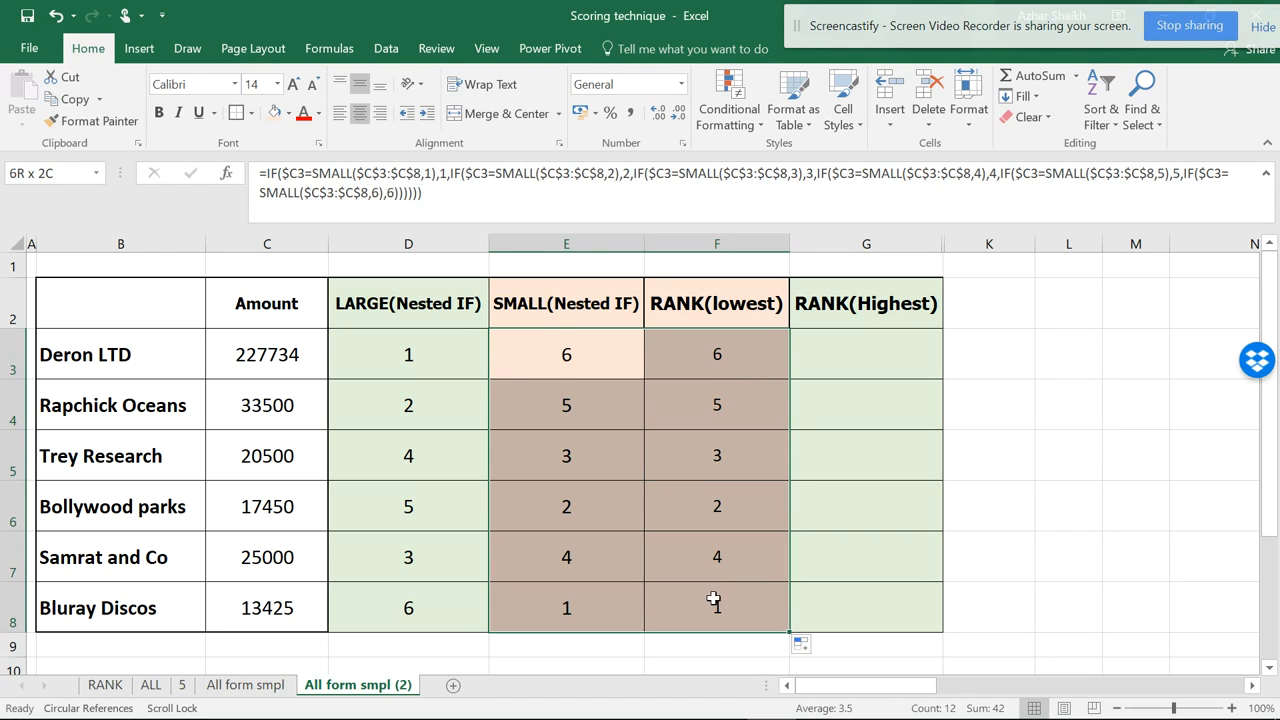
left_click(732, 362)
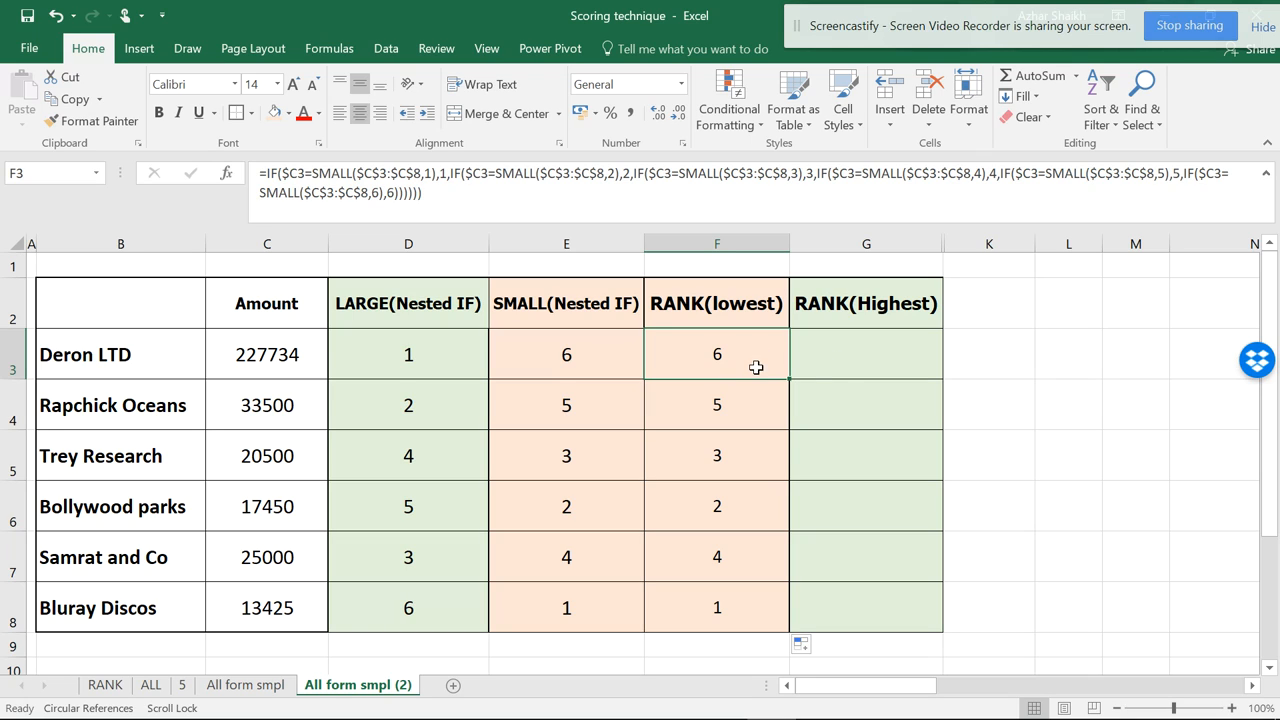
Begin a RANK formula in G3 with C3 as the number and the absolute range $C$3:$C$8 as the reference.
left_click(824, 361)
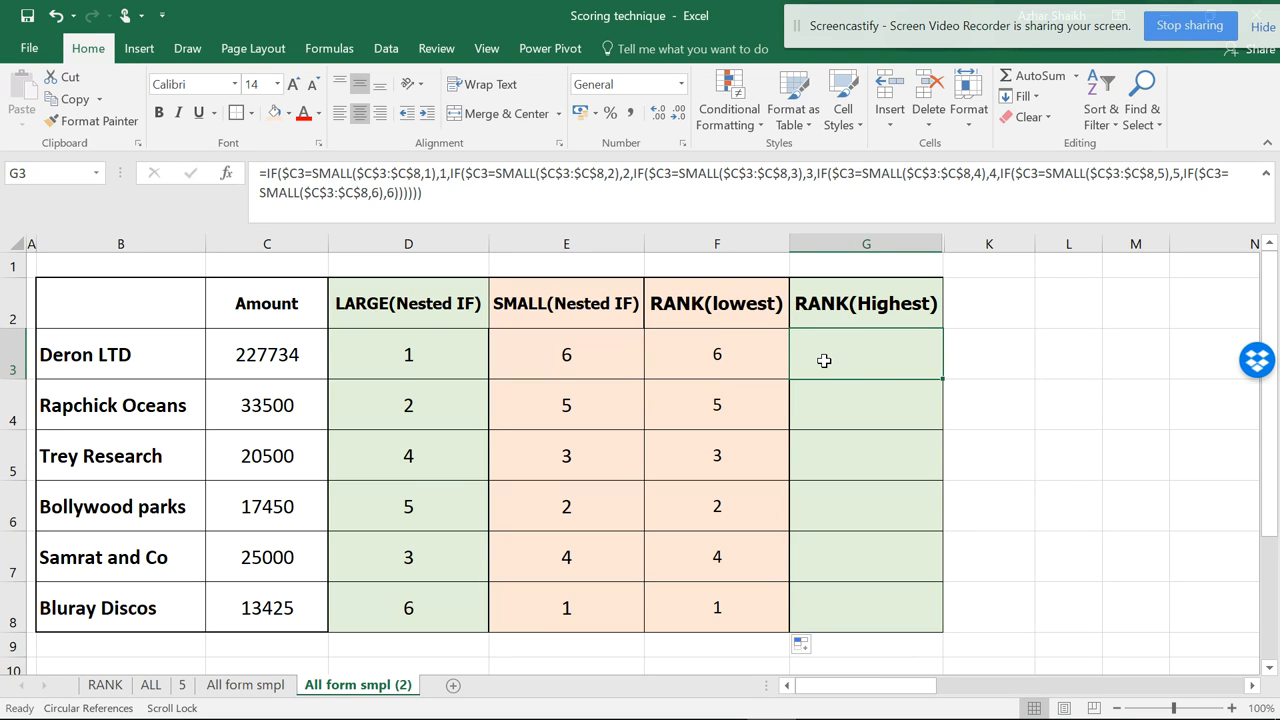
type("=rak")
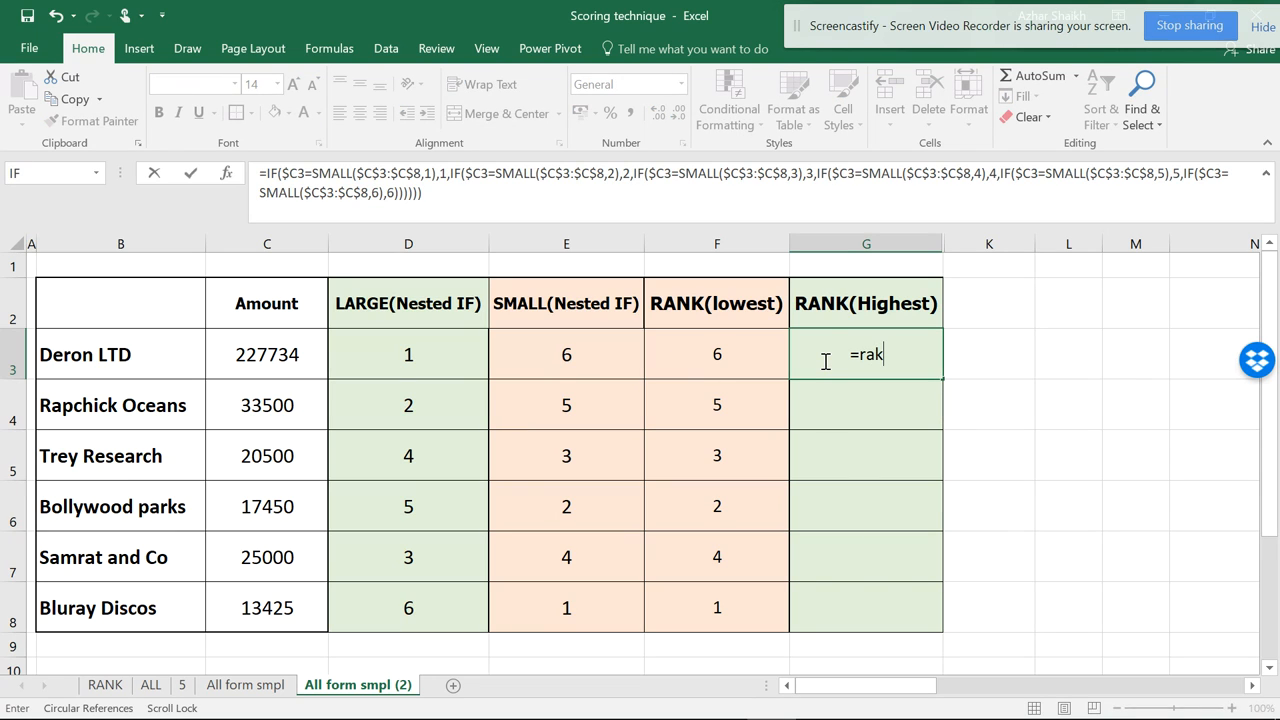
key("BackSpace")
type("nk")
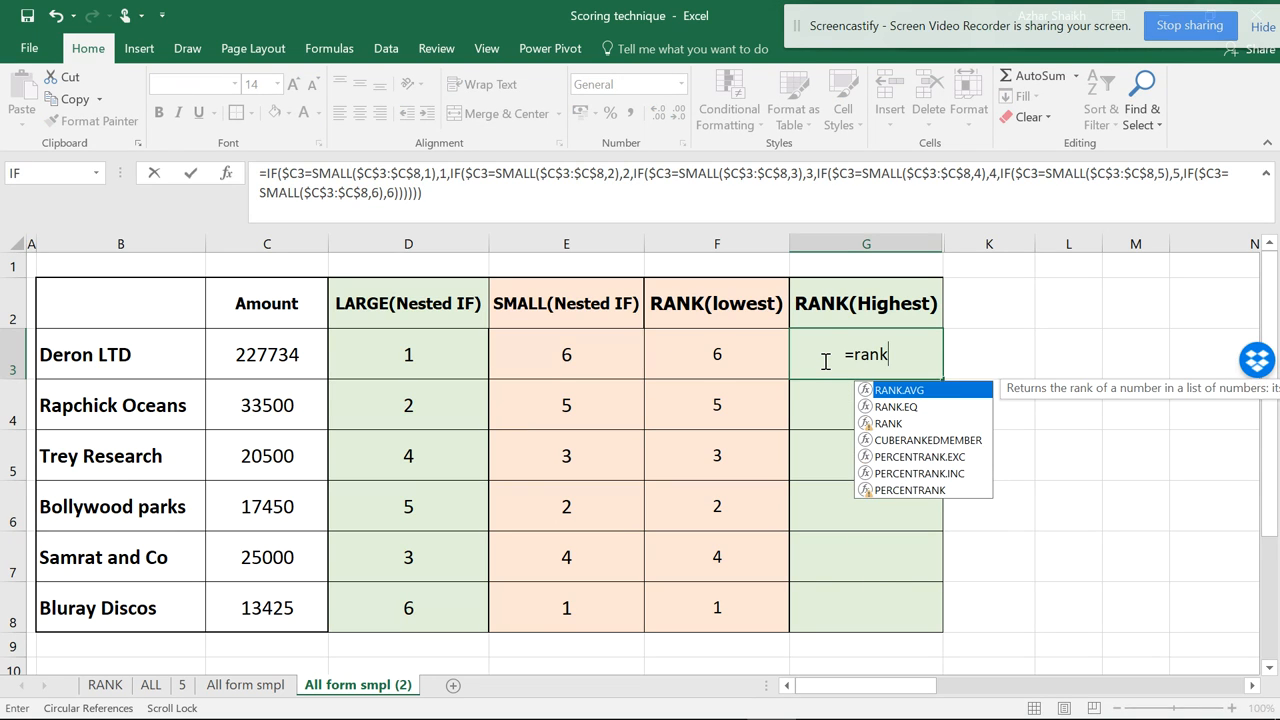
type("(")
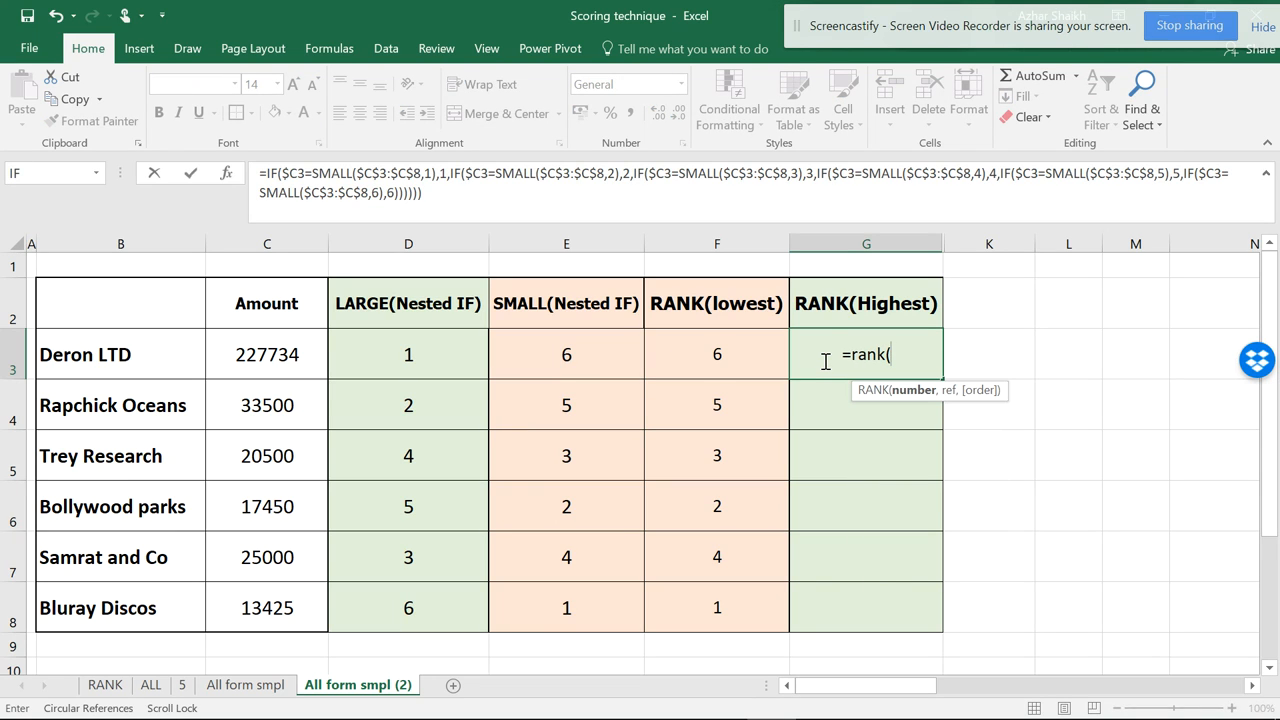
left_click(287, 358)
type(",")
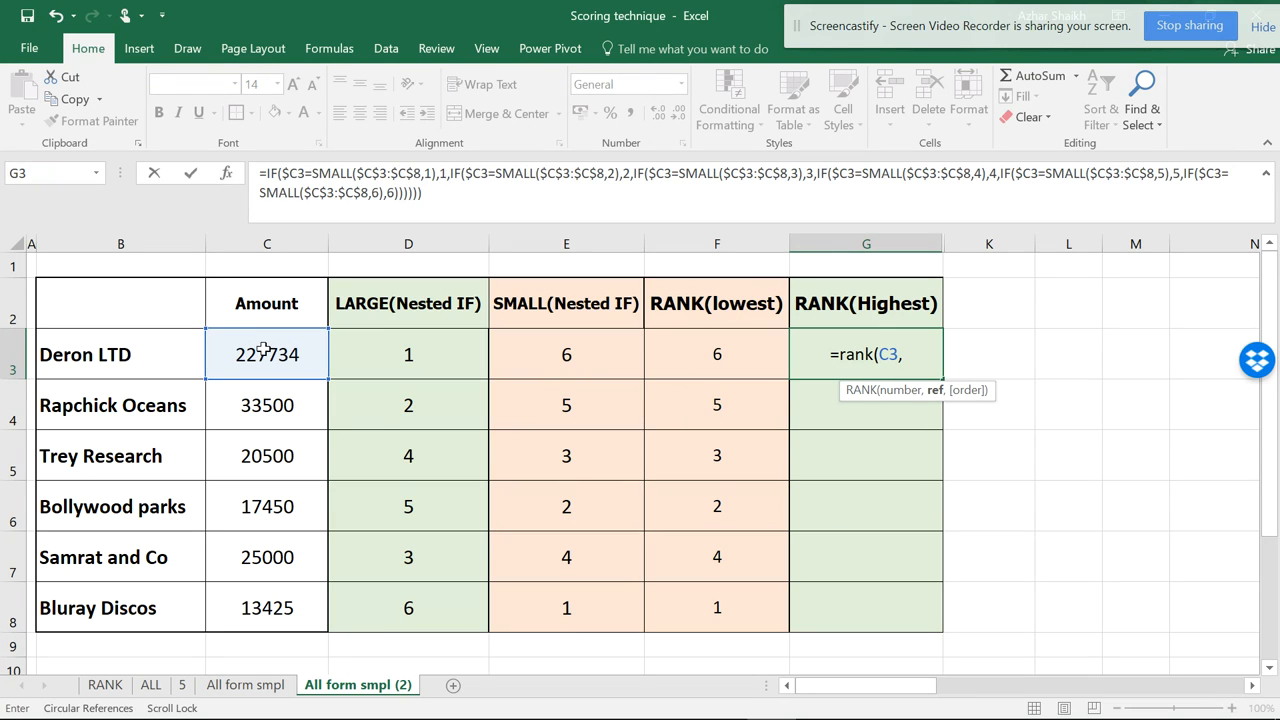
left_click_drag(263, 350, 254, 600)
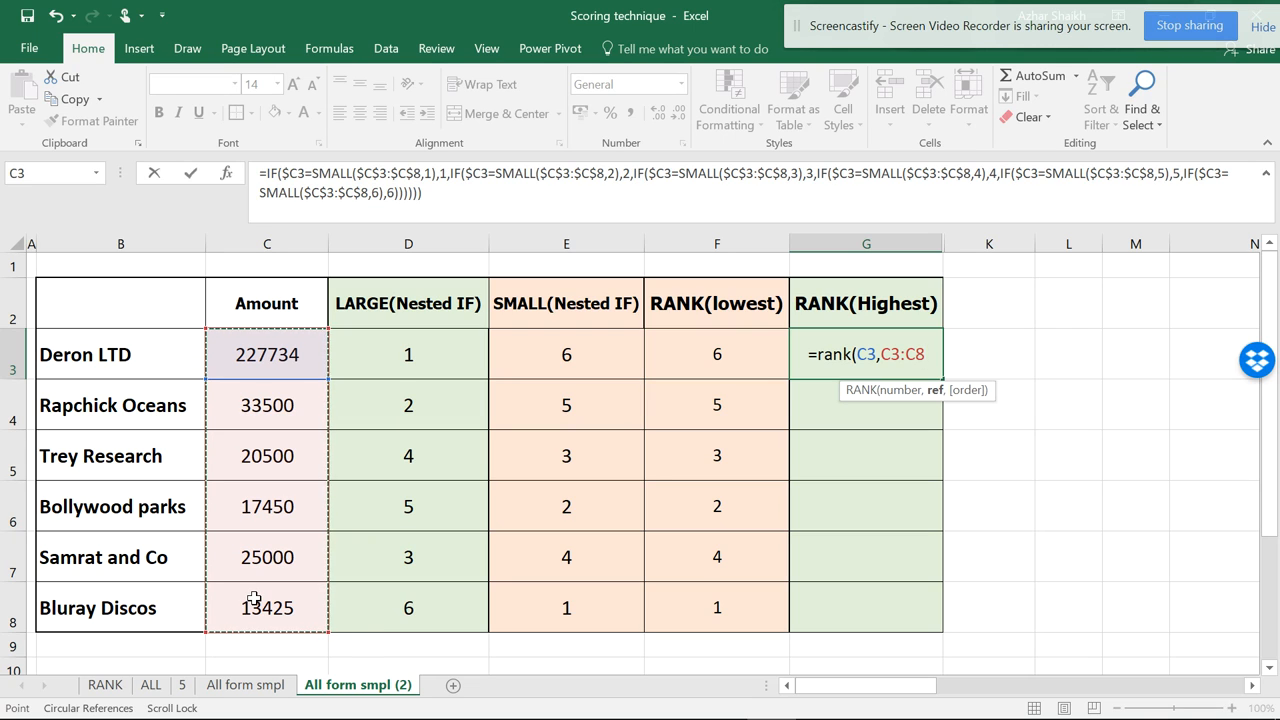
key("F4")
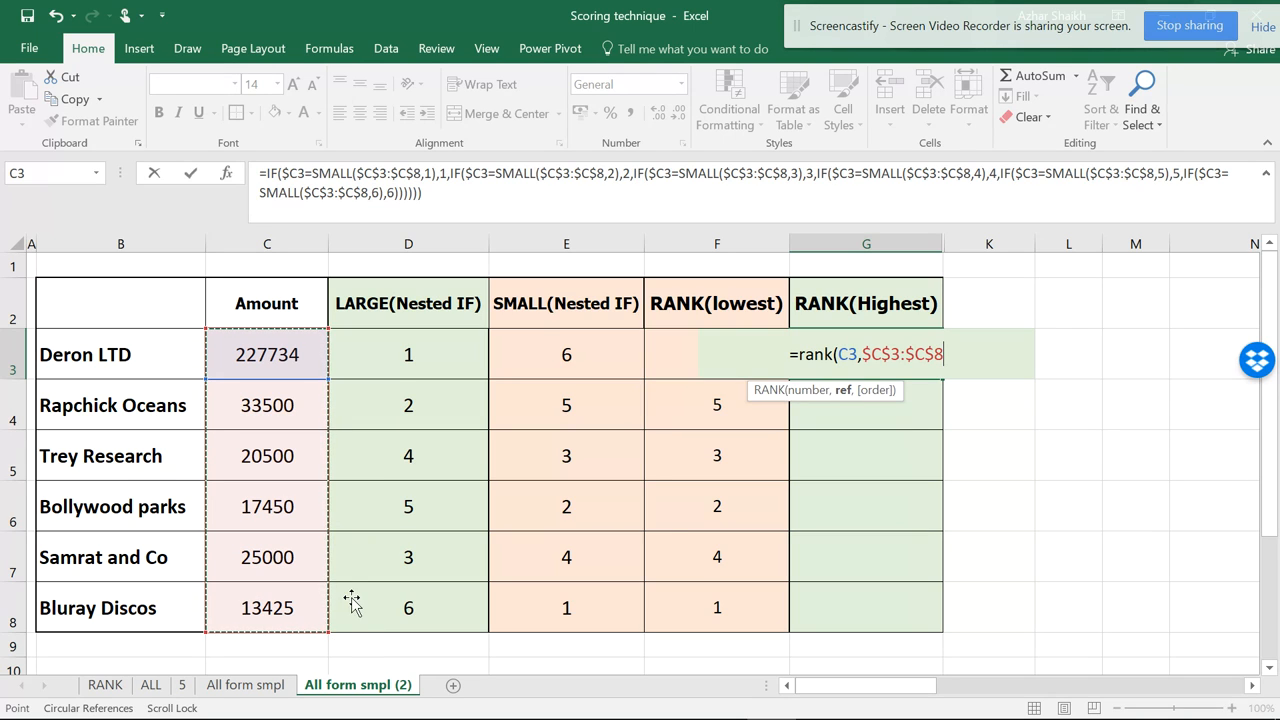
Change the number argument of the RANK formula in G3 to the column-locked reference $C3.
left_click(791, 390)
key("F4")
key("F4")
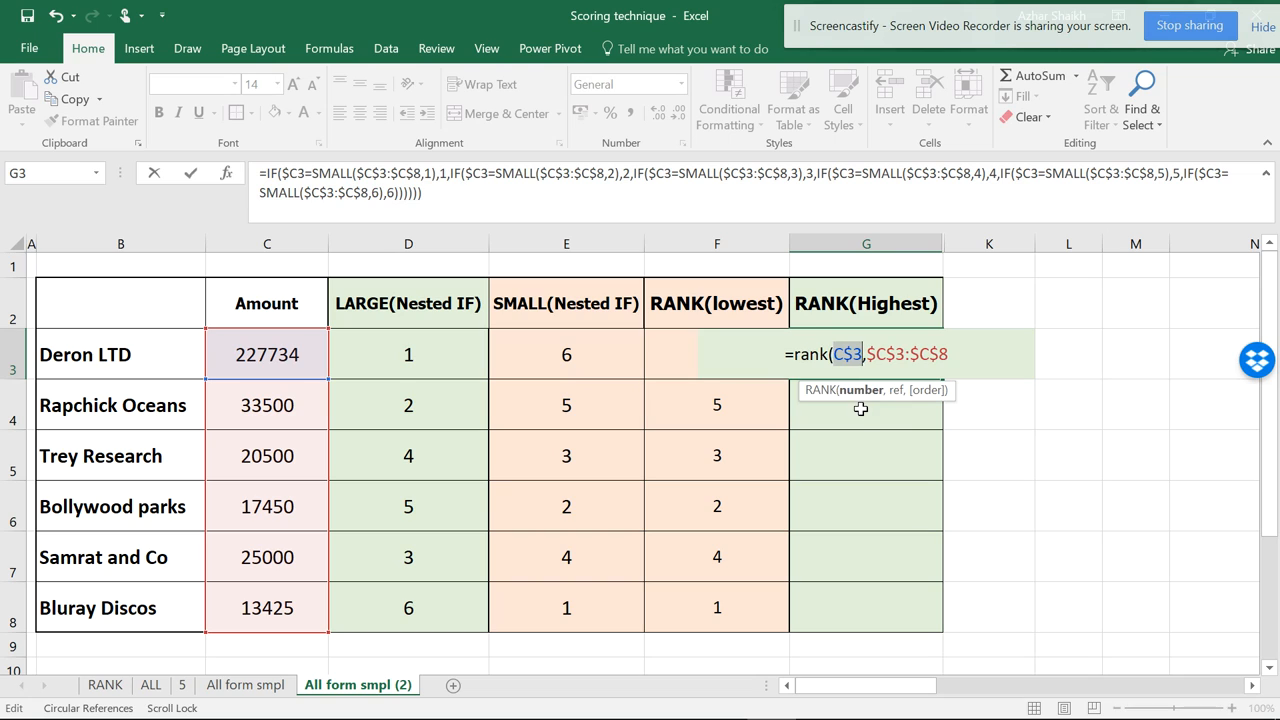
left_click(962, 357)
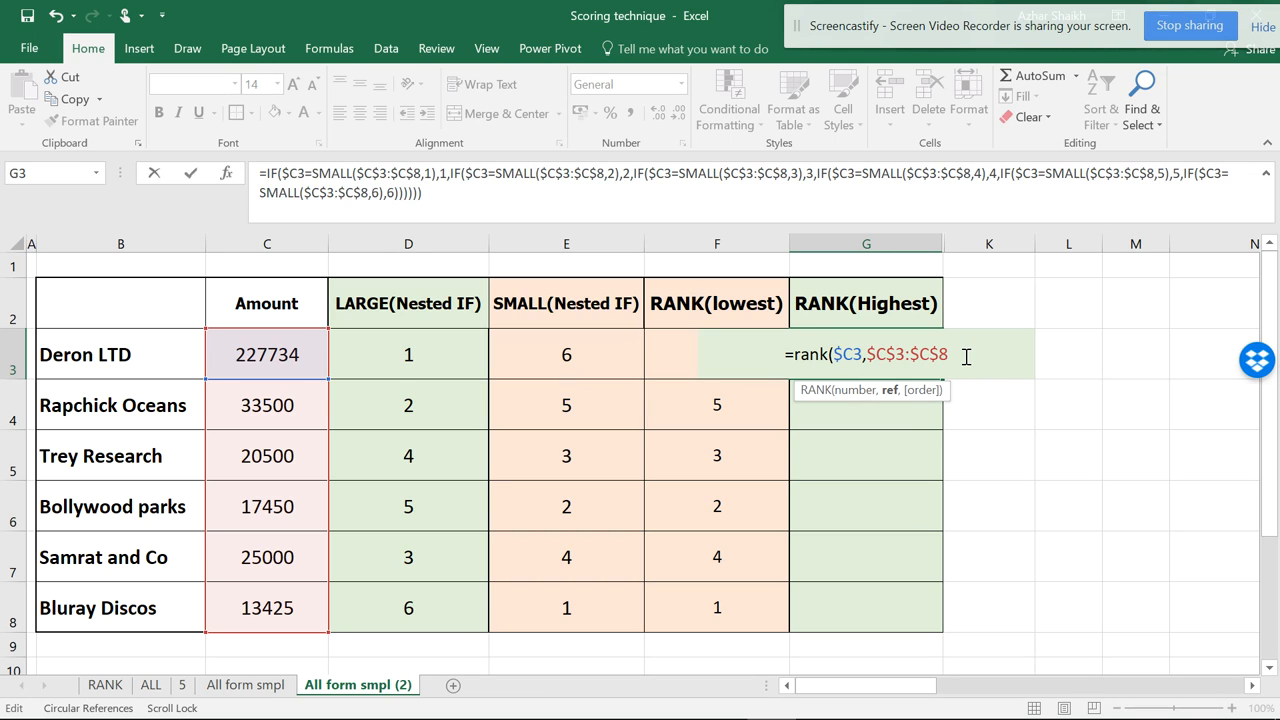
Complete the G3 formula with order 2 as =rank($C3,$C$3:$C$8,2) and fill it down through G8.
type(",")
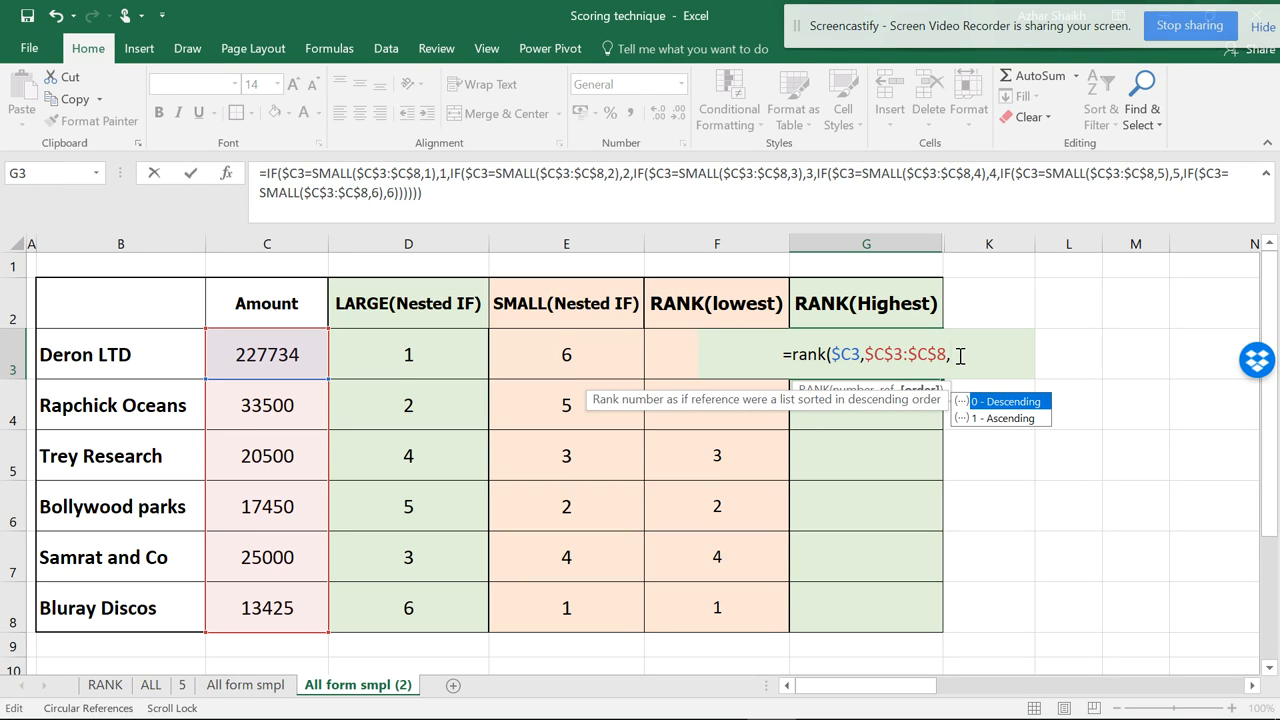
type("2)")
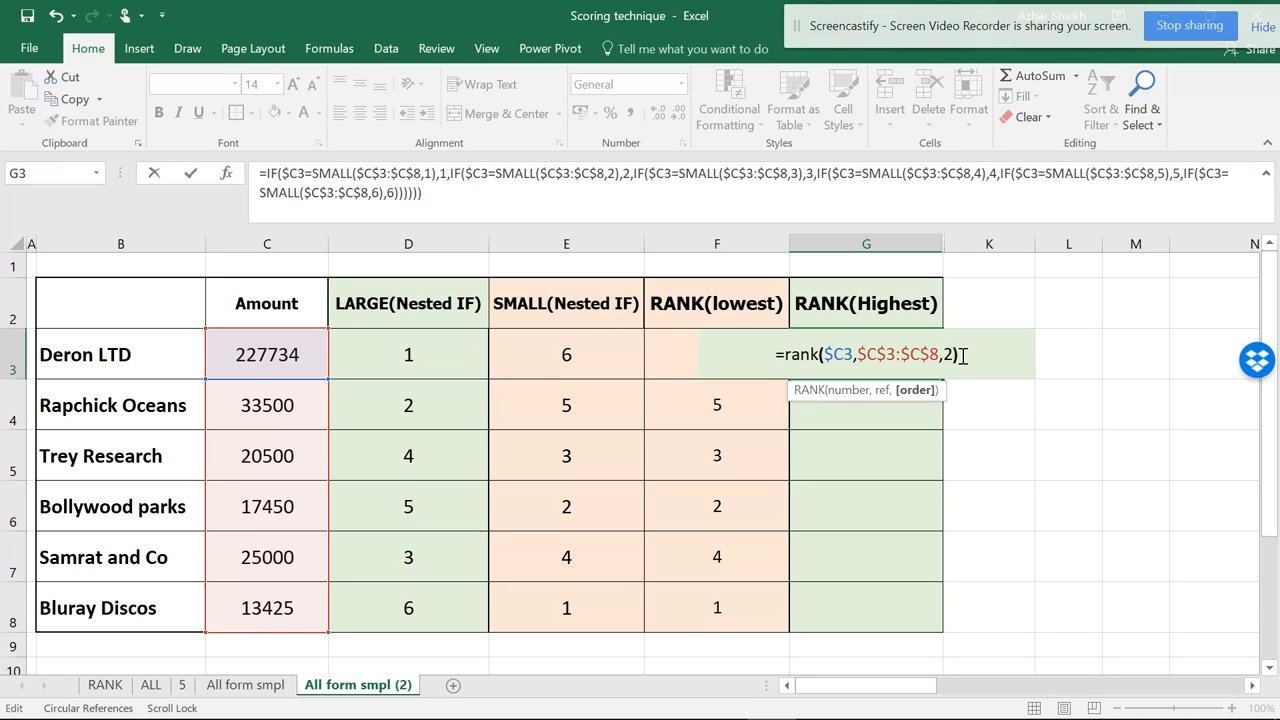
key("Return")
left_click(938, 368)
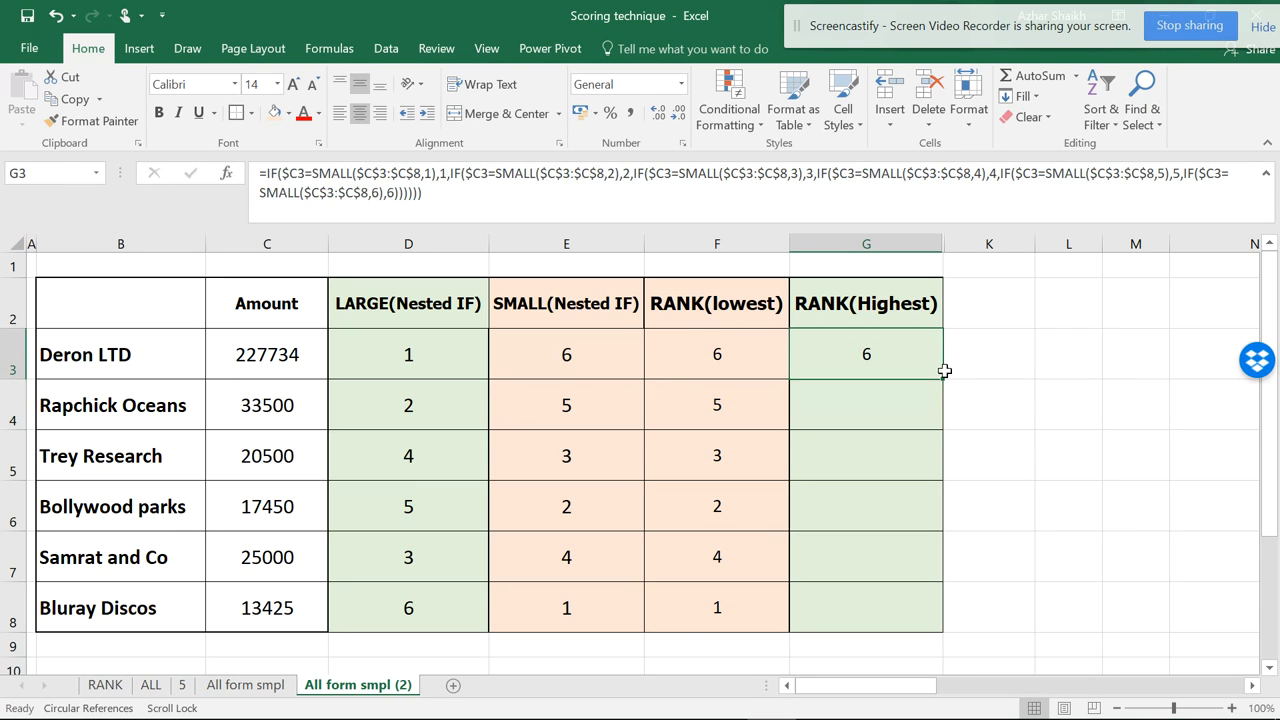
double_click(944, 378)
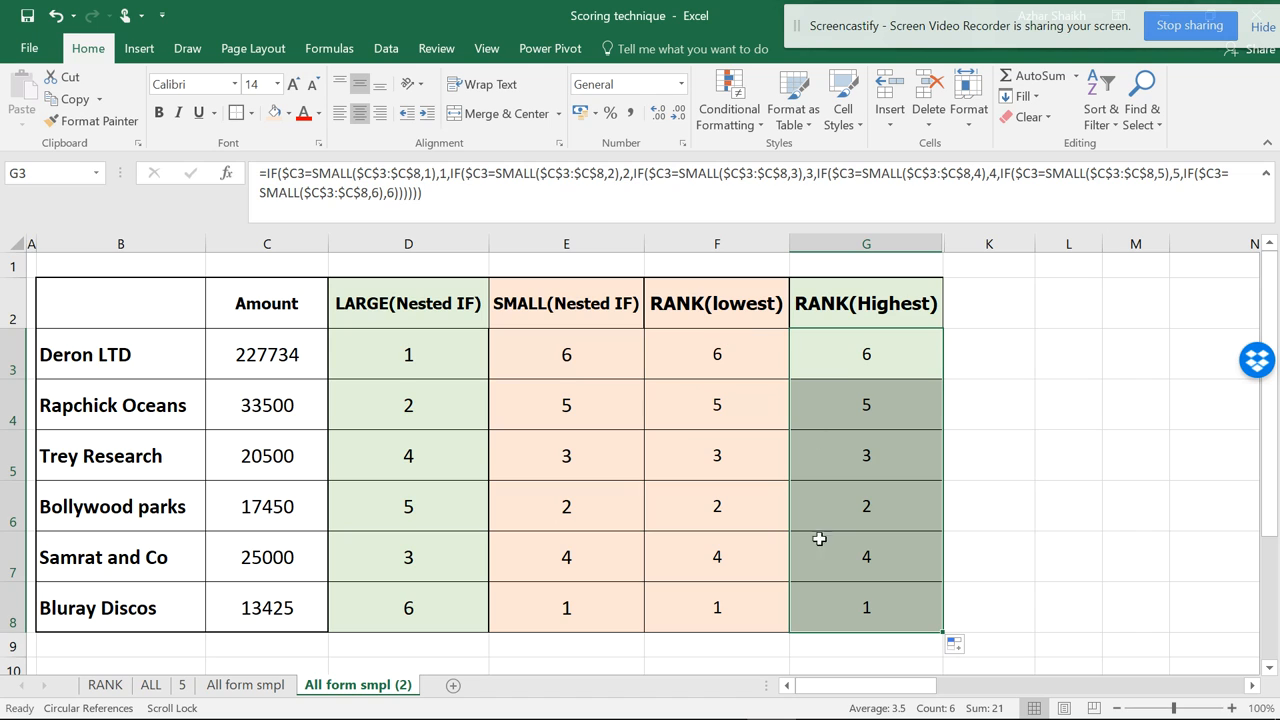
Set the order argument of the G3 RANK formula to 100, fill it down through G8 and compare it with the F3 formula.
left_click(900, 355)
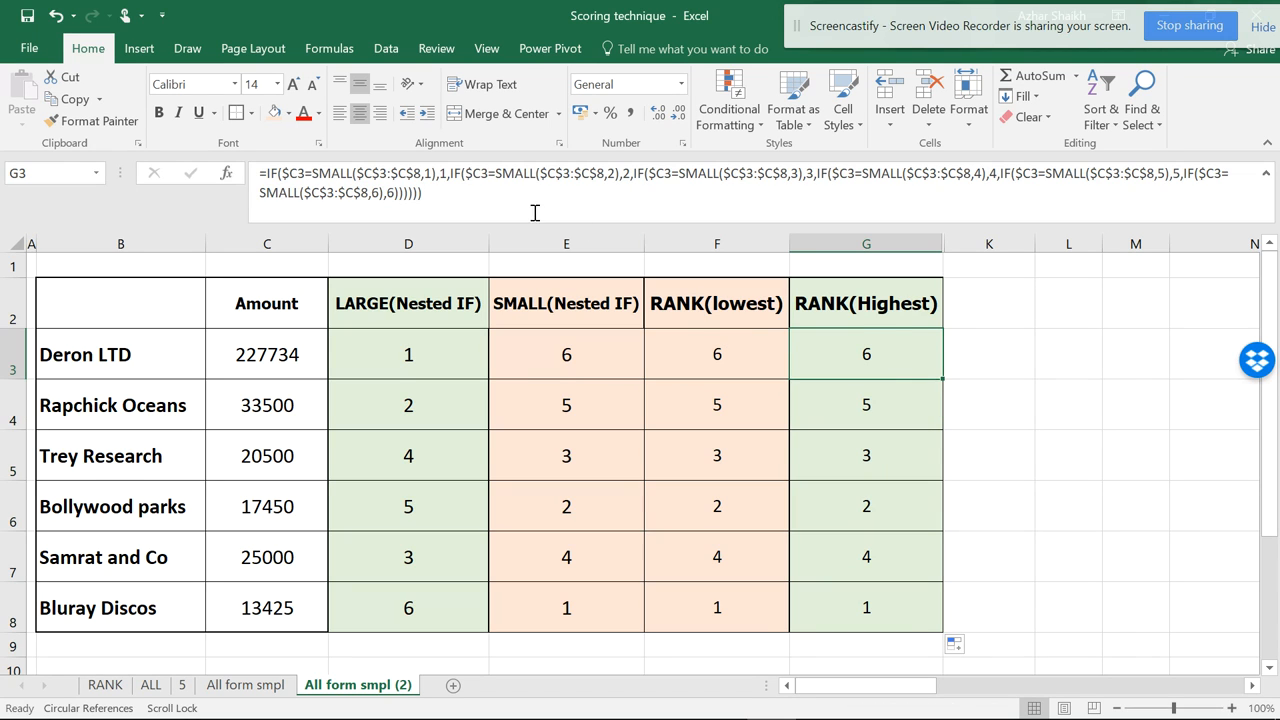
double_click(906, 348)
left_click(957, 354)
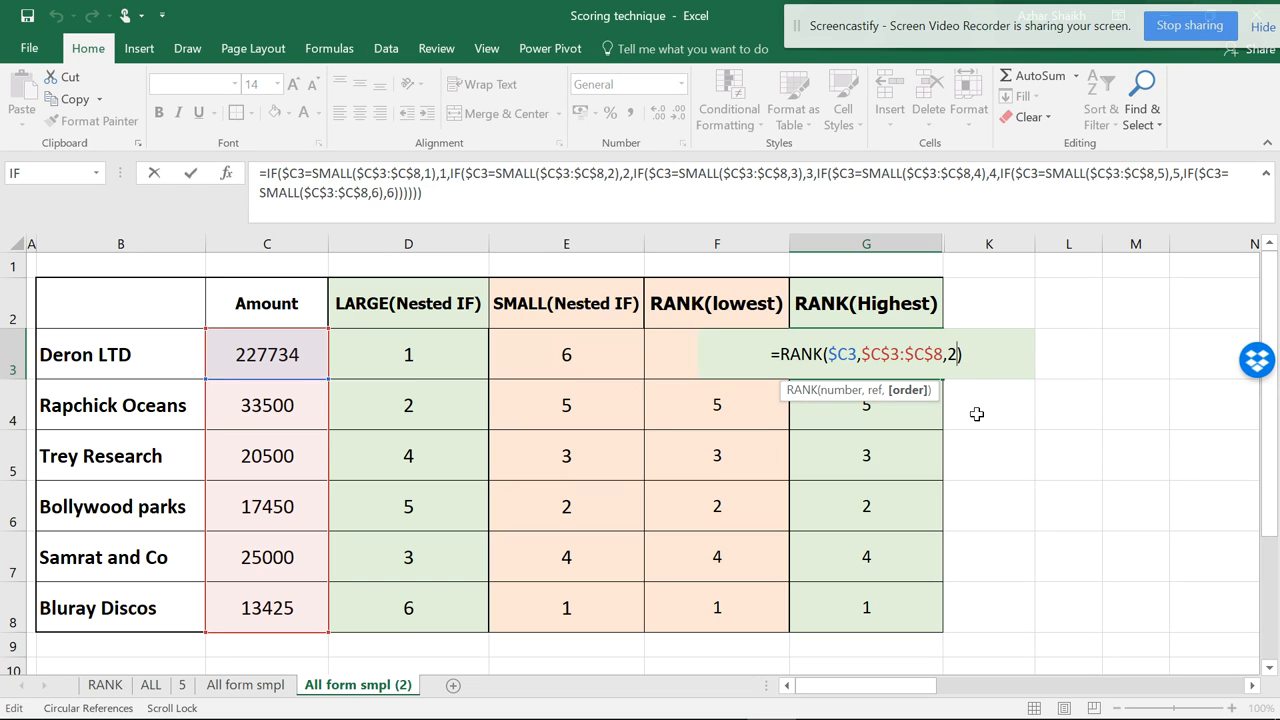
key("BackSpace")
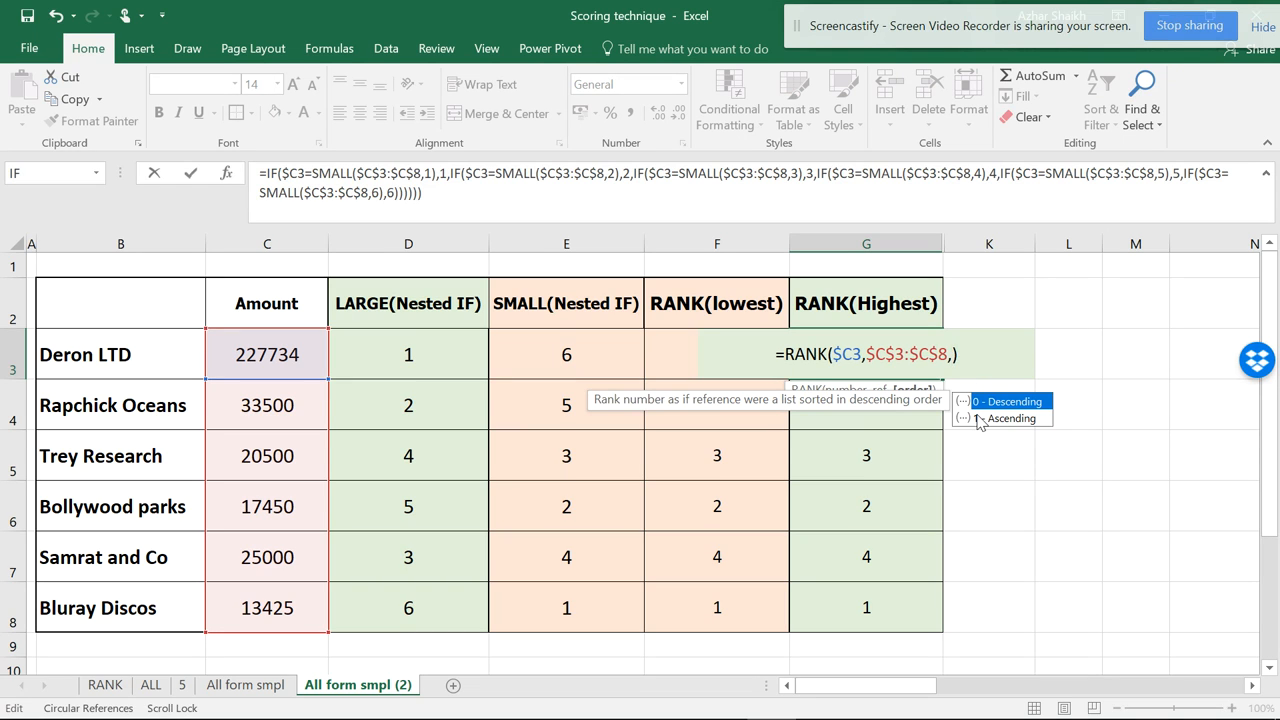
type("100")
key("Return")
left_click(897, 360)
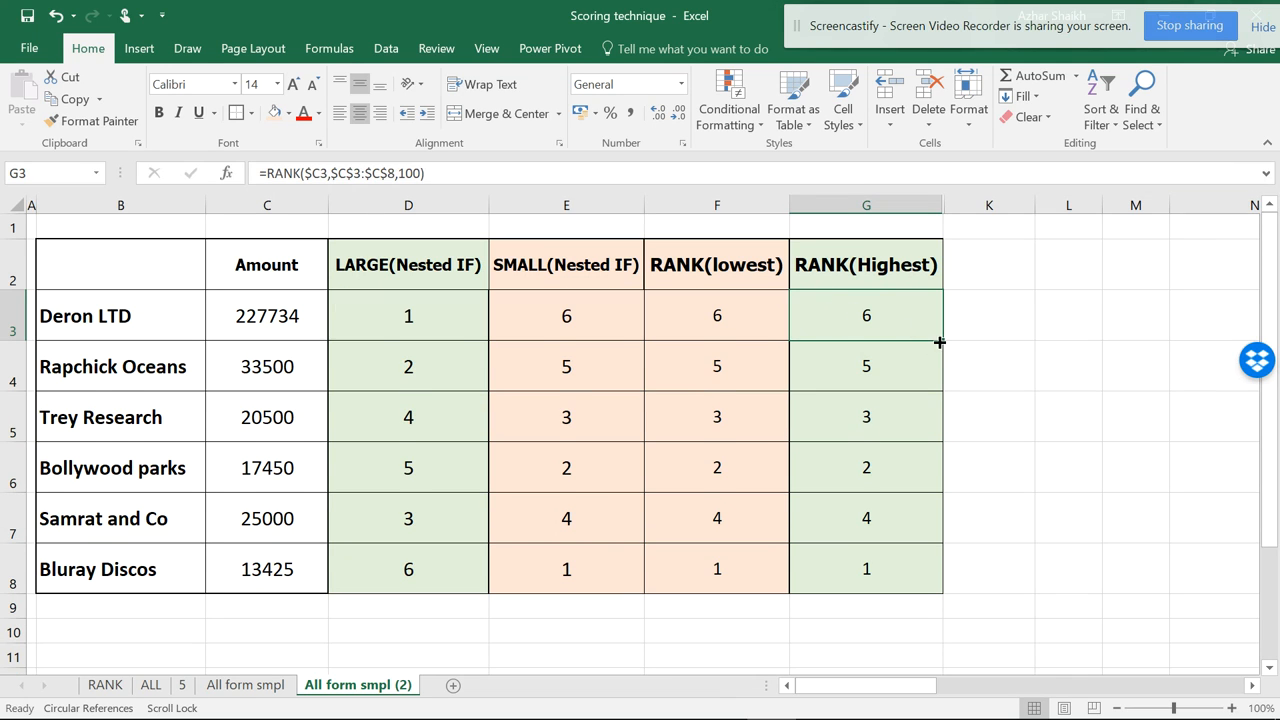
double_click(938, 342)
left_click(858, 305)
left_click(850, 357)
left_click(845, 319)
left_click(718, 318)
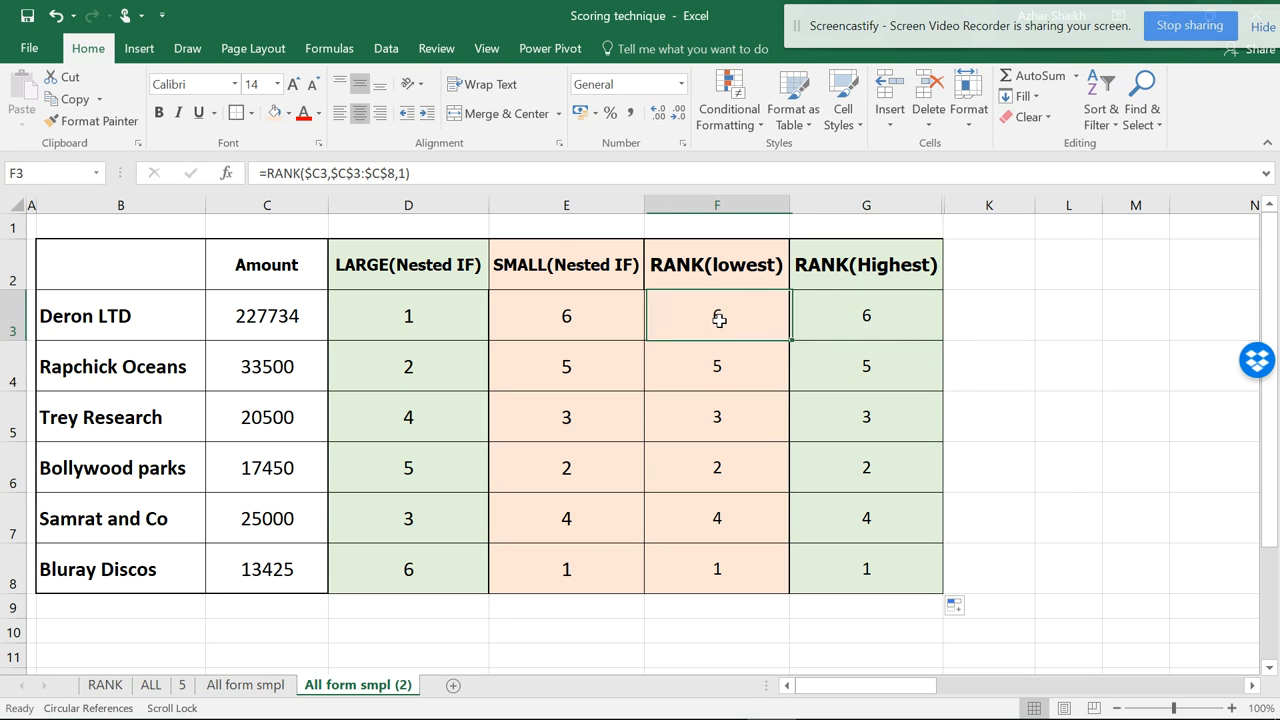
Set the order argument of the G3 RANK formula to 6 and fill it down through G8.
left_click(885, 334)
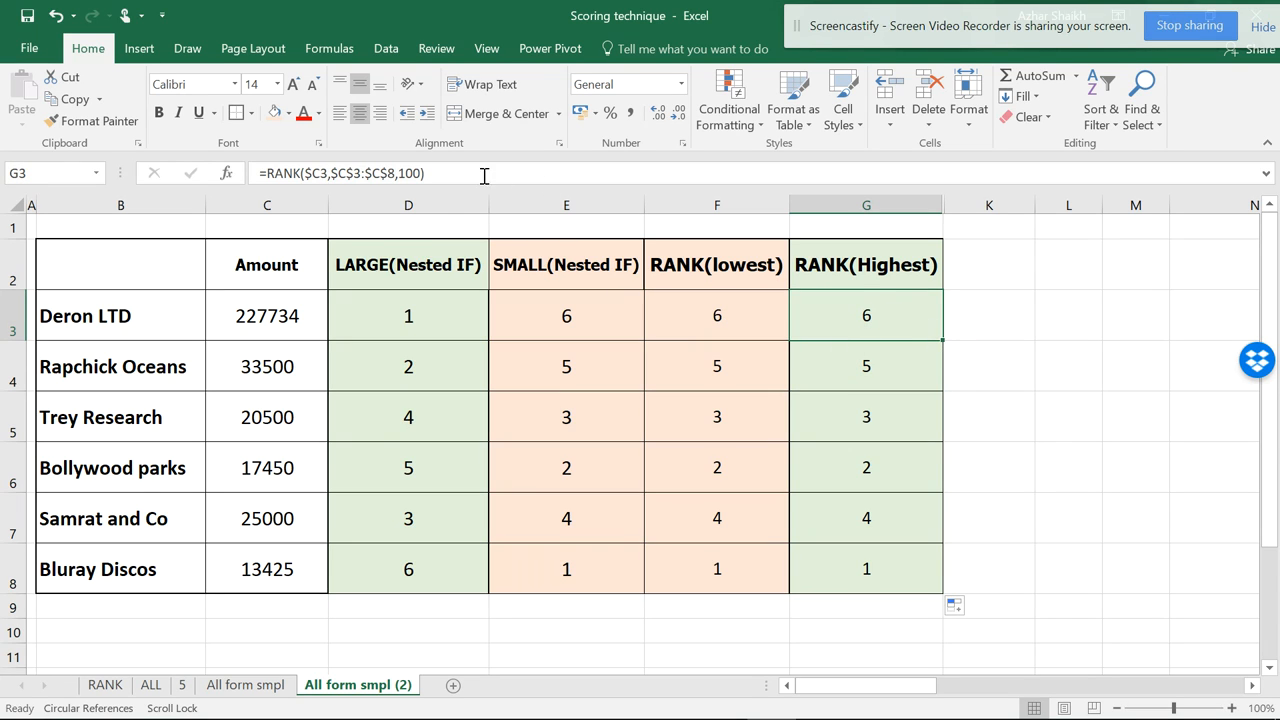
left_click(421, 174)
left_click_drag(421, 174, 397, 175)
type("6")
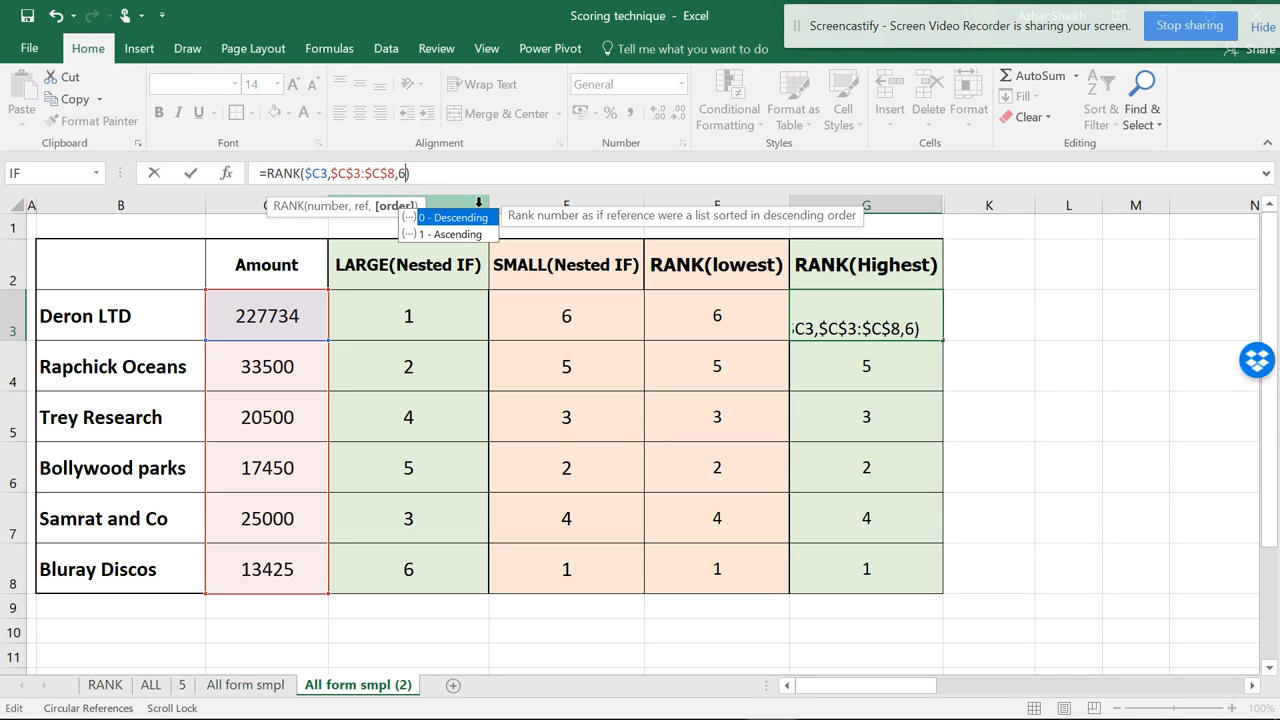
key("Return")
left_click(936, 335)
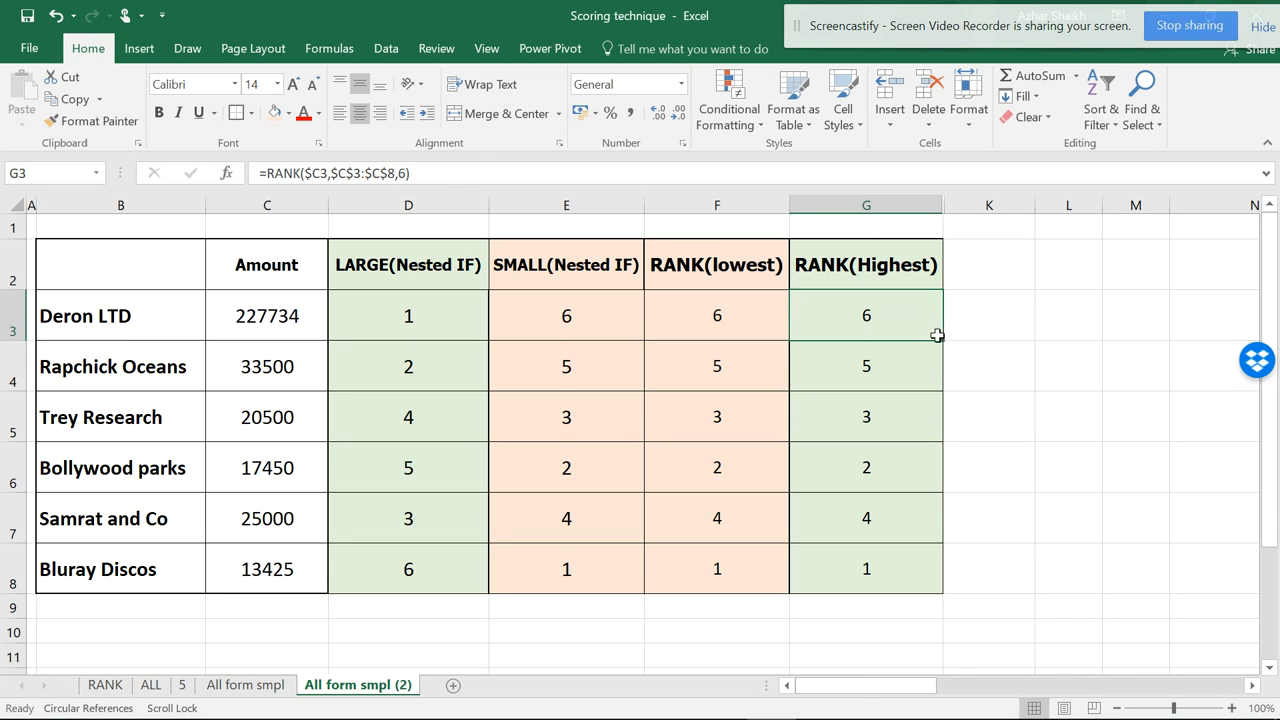
double_click(943, 339)
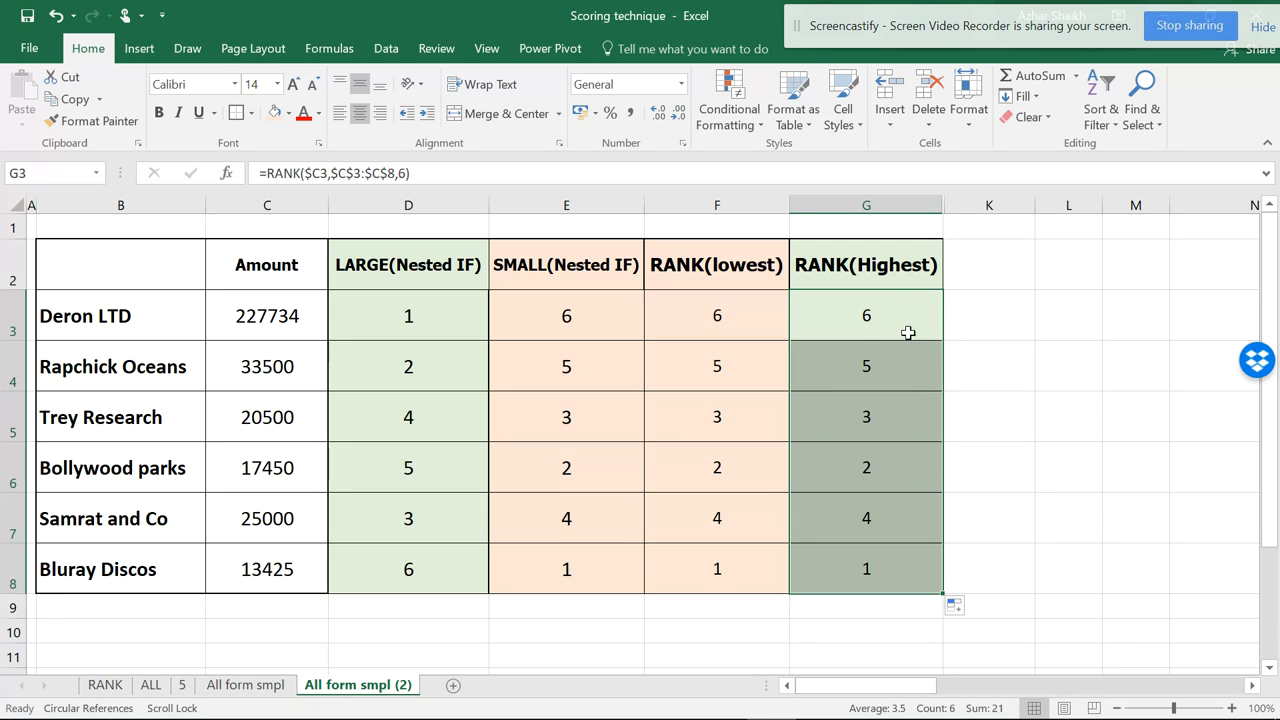
Remove the order argument from the G3 formula, leaving =RANK($C3,$C$3:$C$8), and fill it down through G8.
left_click(895, 316)
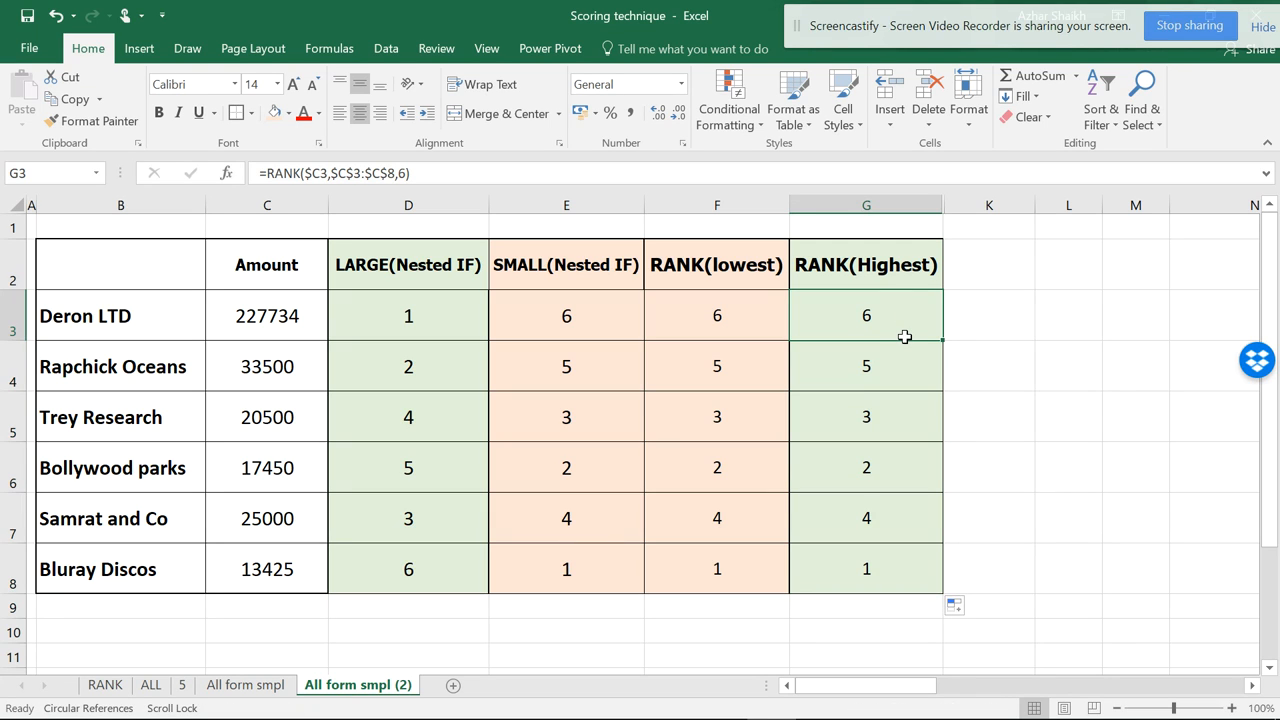
left_click(406, 174)
key("BackSpace")
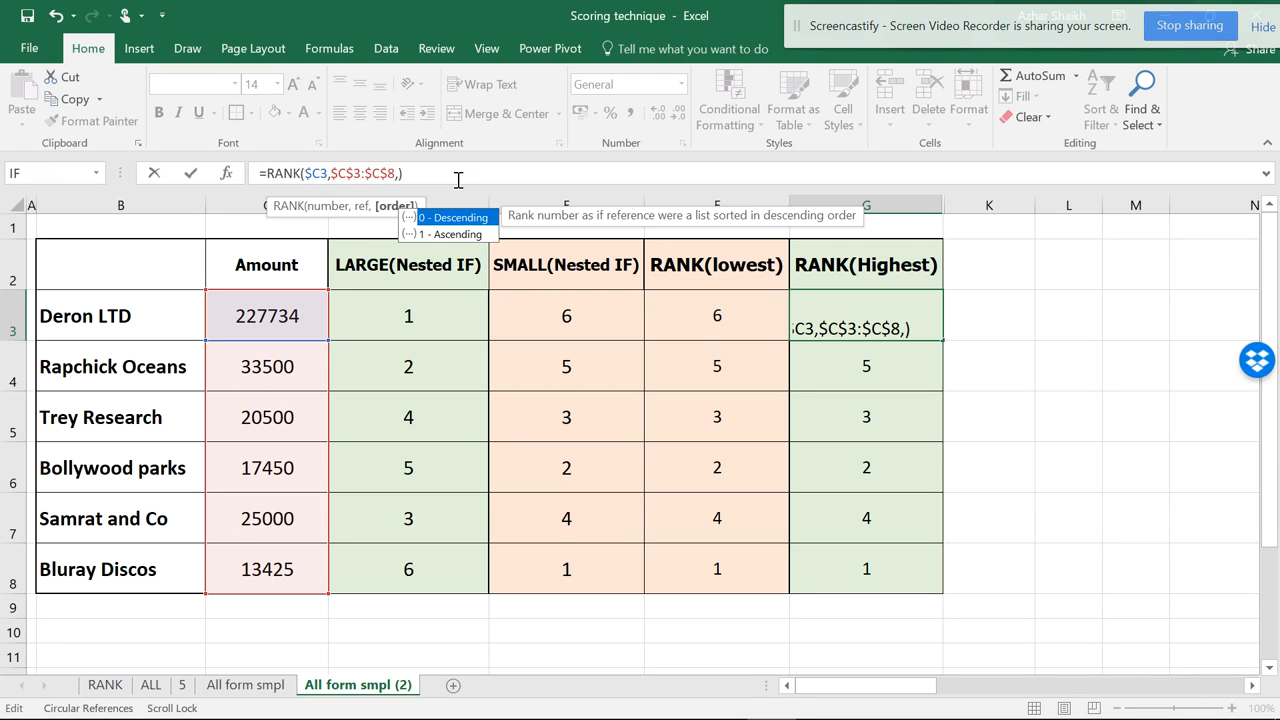
key("BackSpace")
key("Return")
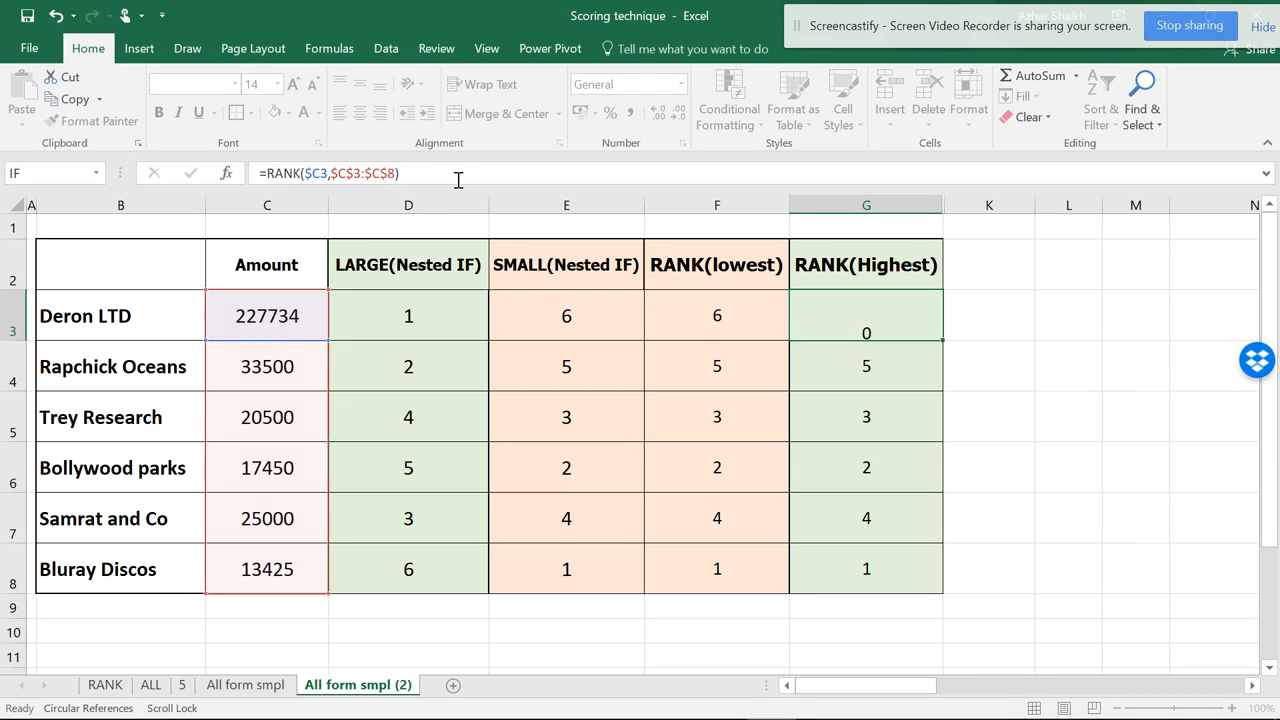
left_click(897, 318)
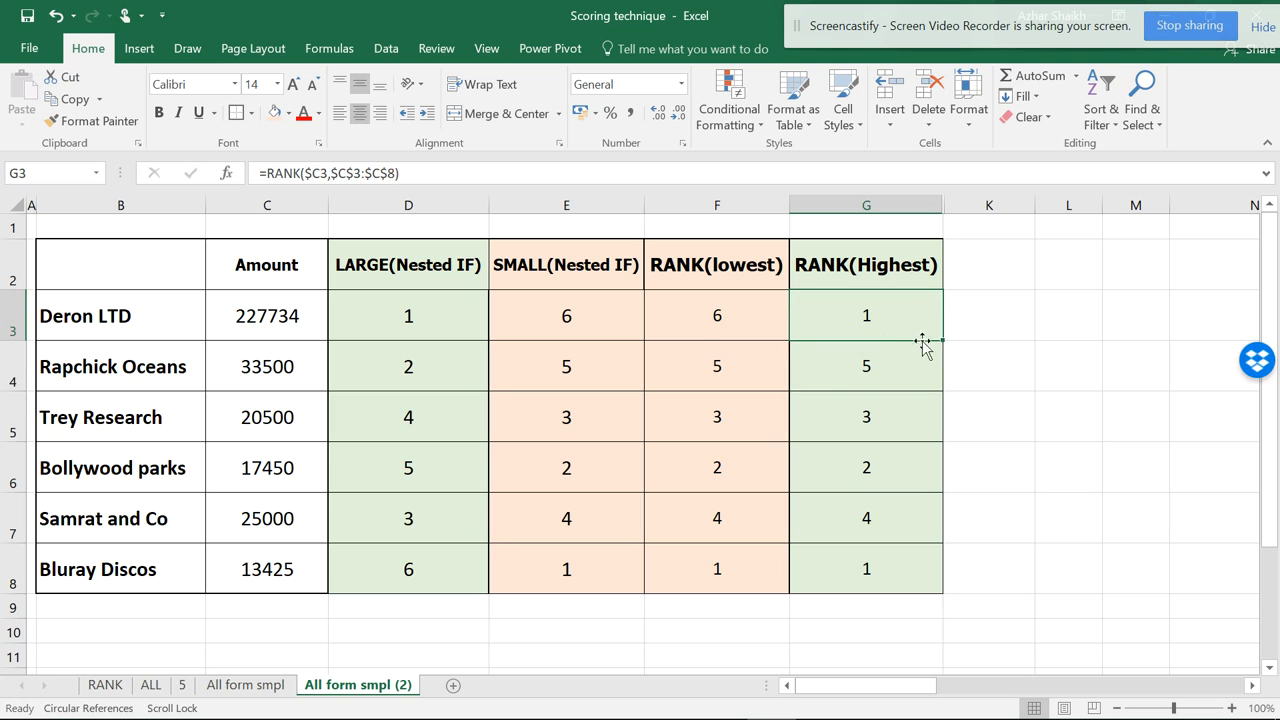
double_click(941, 341)
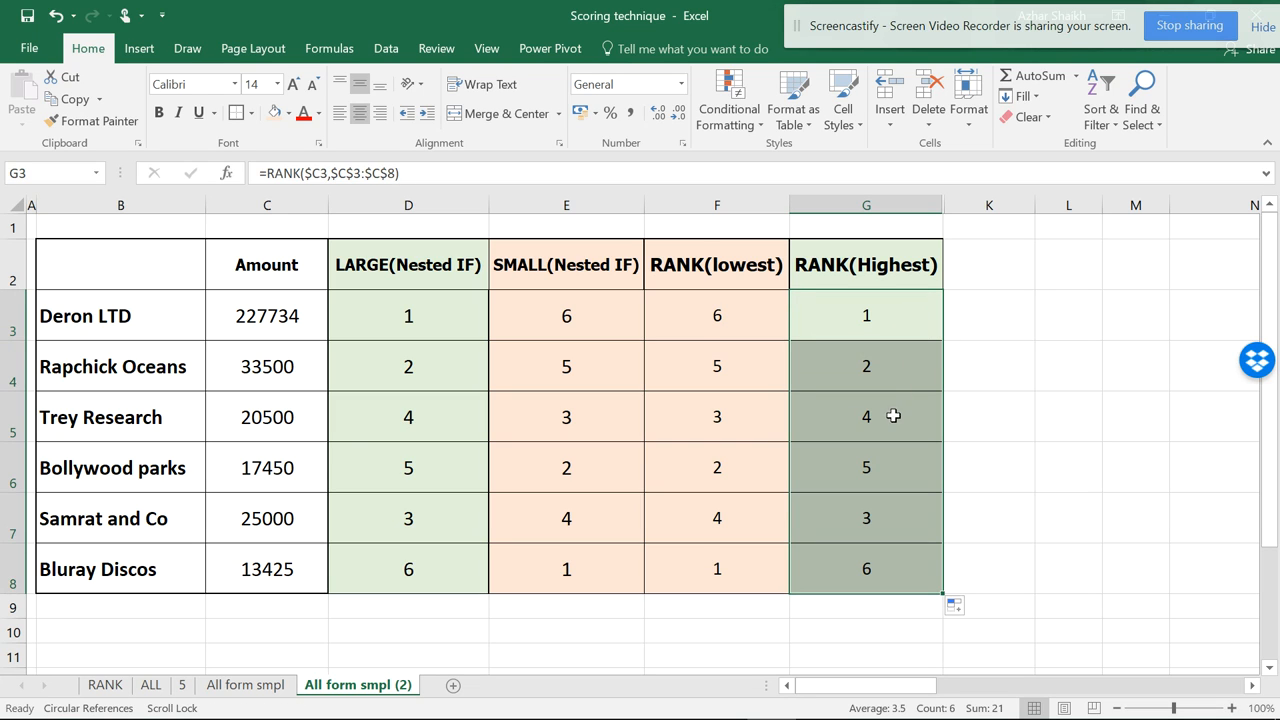
Add descending order 0 to the G3 RANK formula, fill it down through G8 and compare it with the F3 formula.
left_click(395, 174)
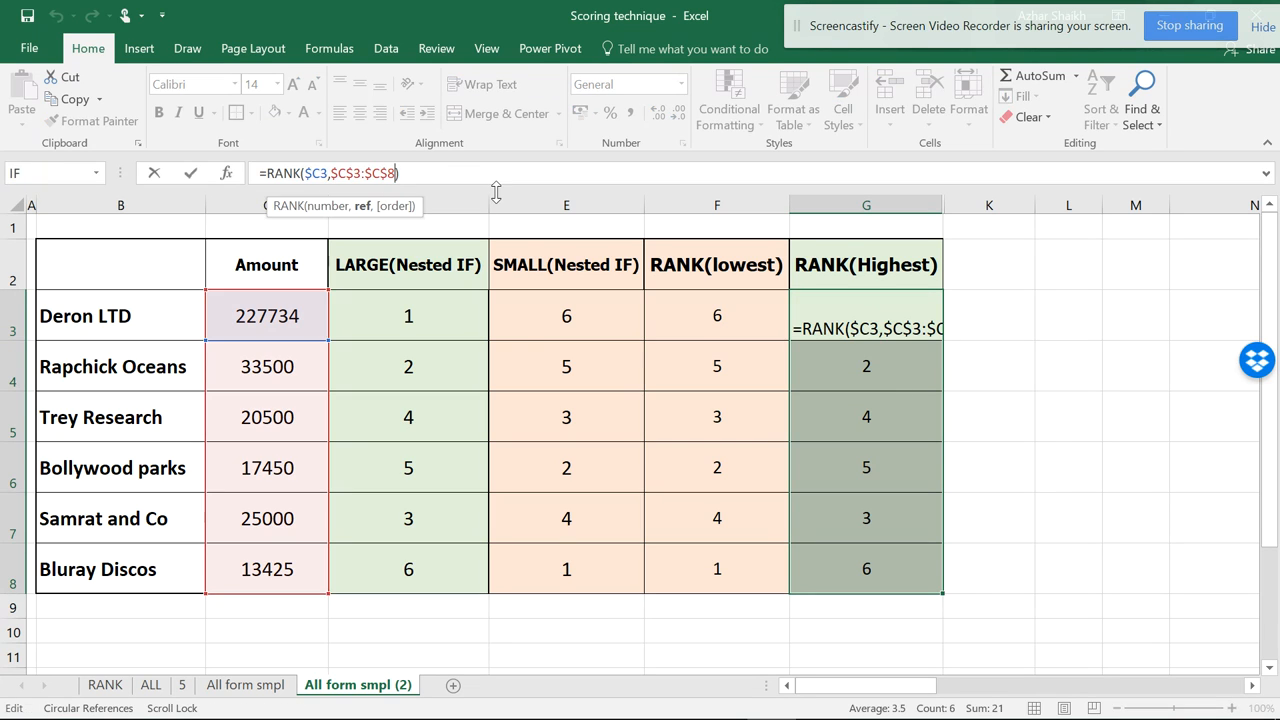
type(",0")
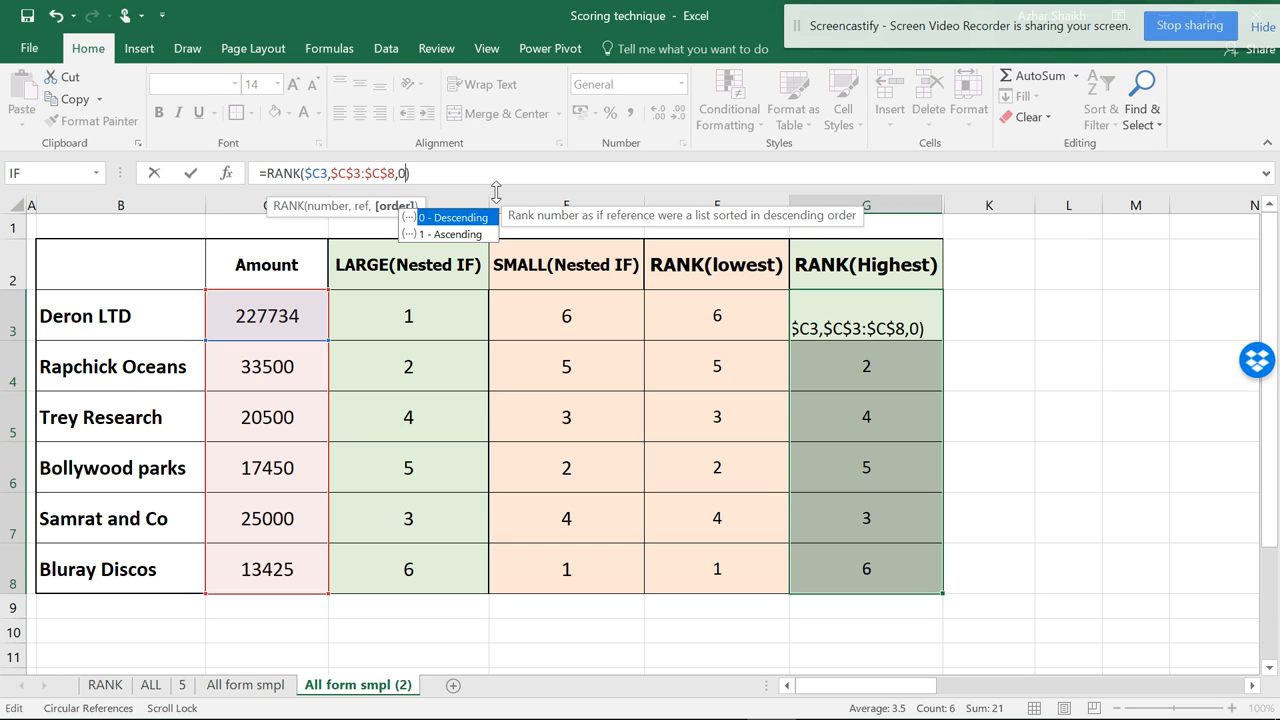
key("Return")
left_click(905, 330)
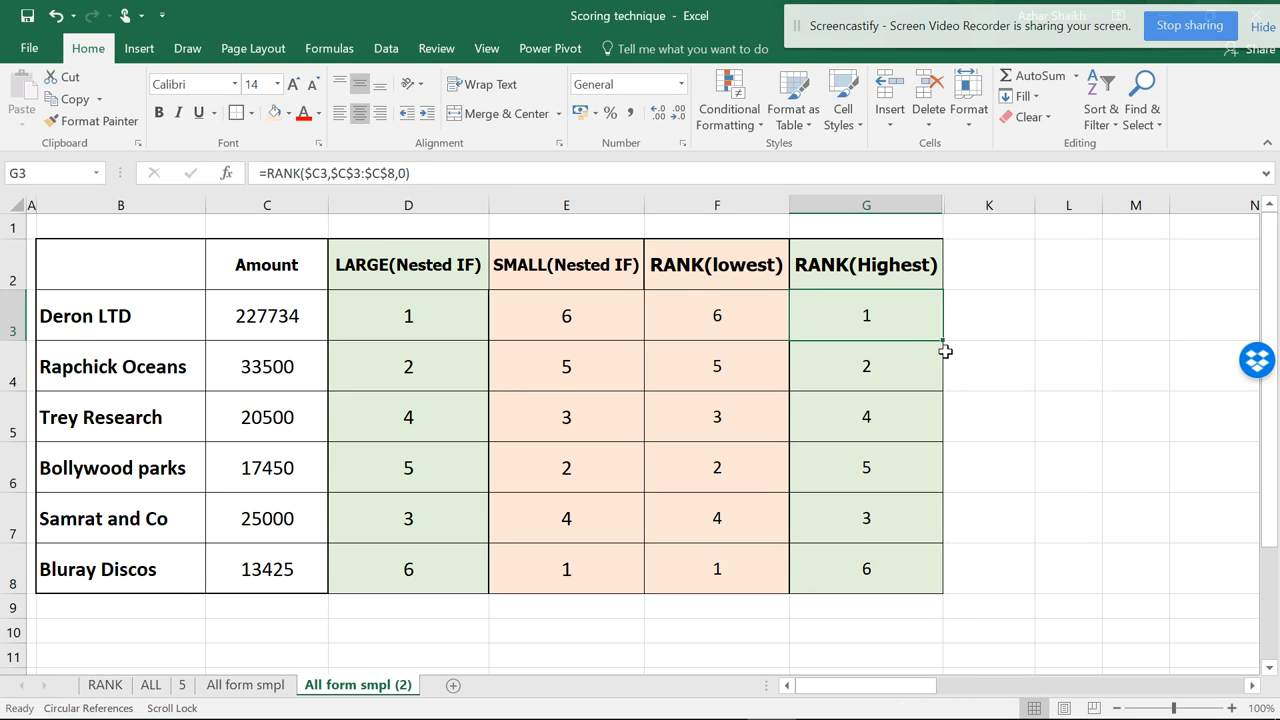
double_click(943, 343)
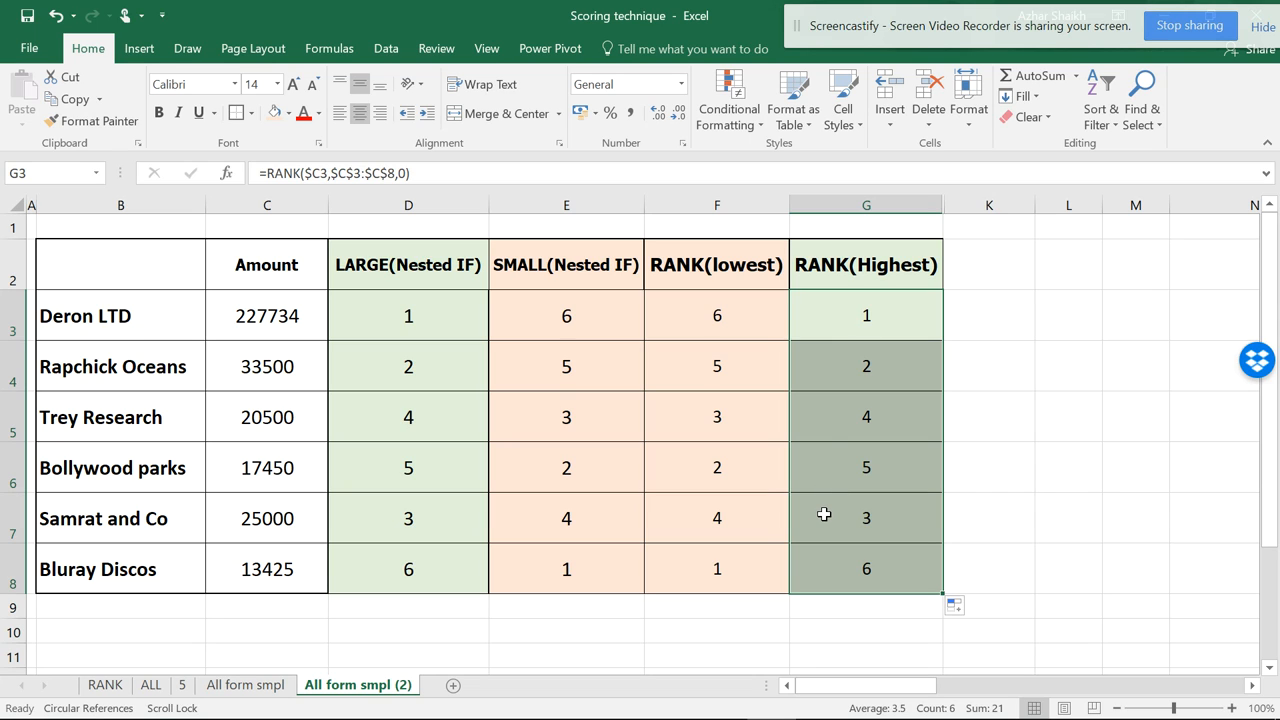
left_click(738, 318)
left_click(848, 323)
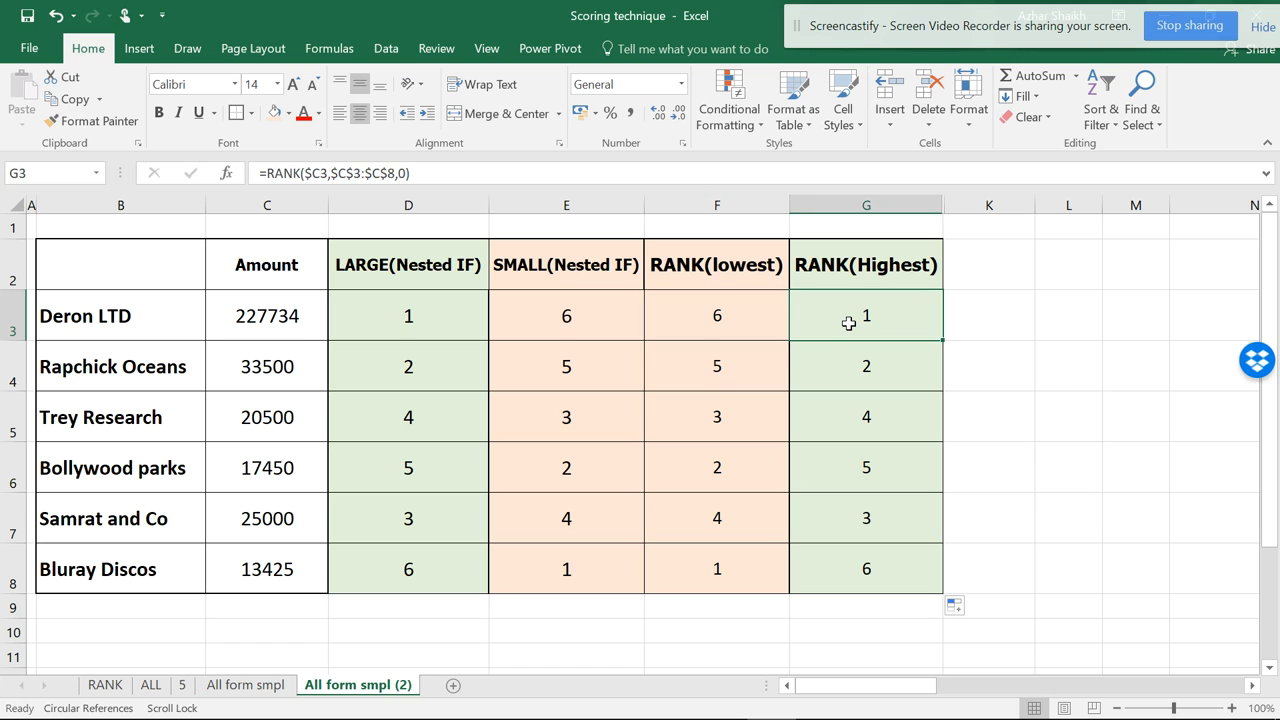
left_click(722, 322)
left_click(874, 317)
Fill the Trey Research amount from C5 down into the Bollywood parks amount in C6 to create a tie.
left_click(294, 466)
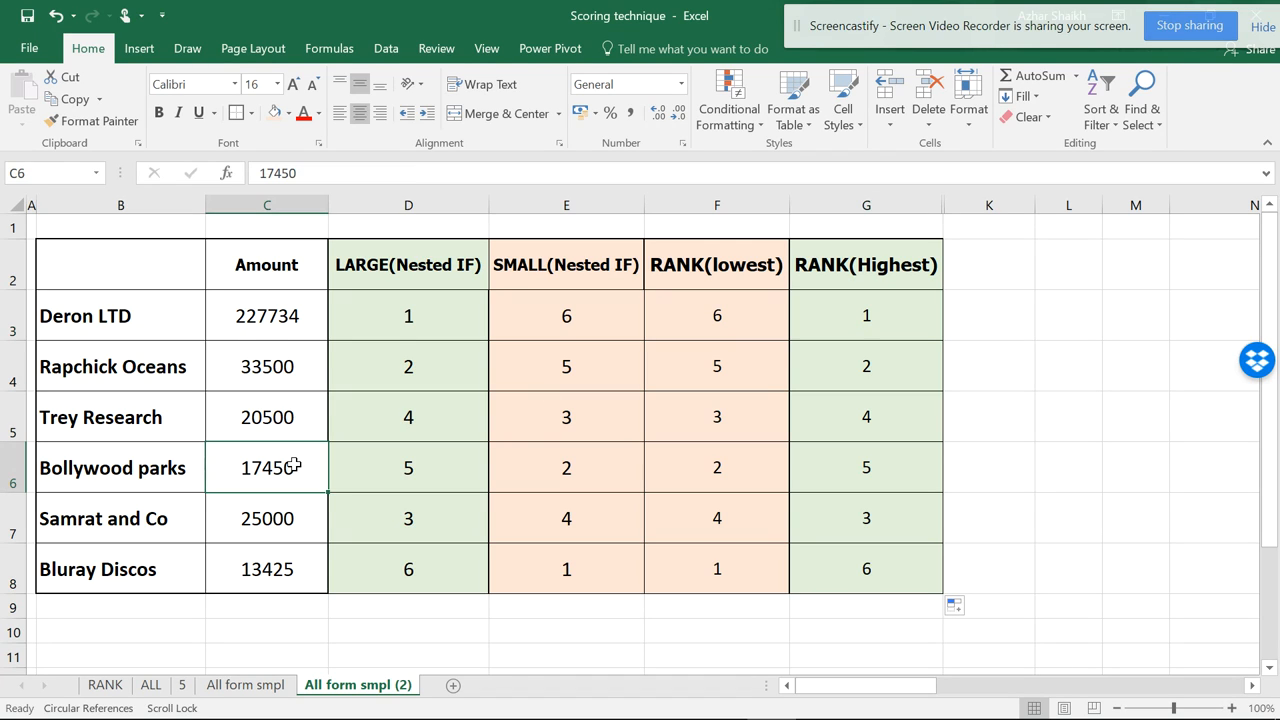
key("ctrl+d")
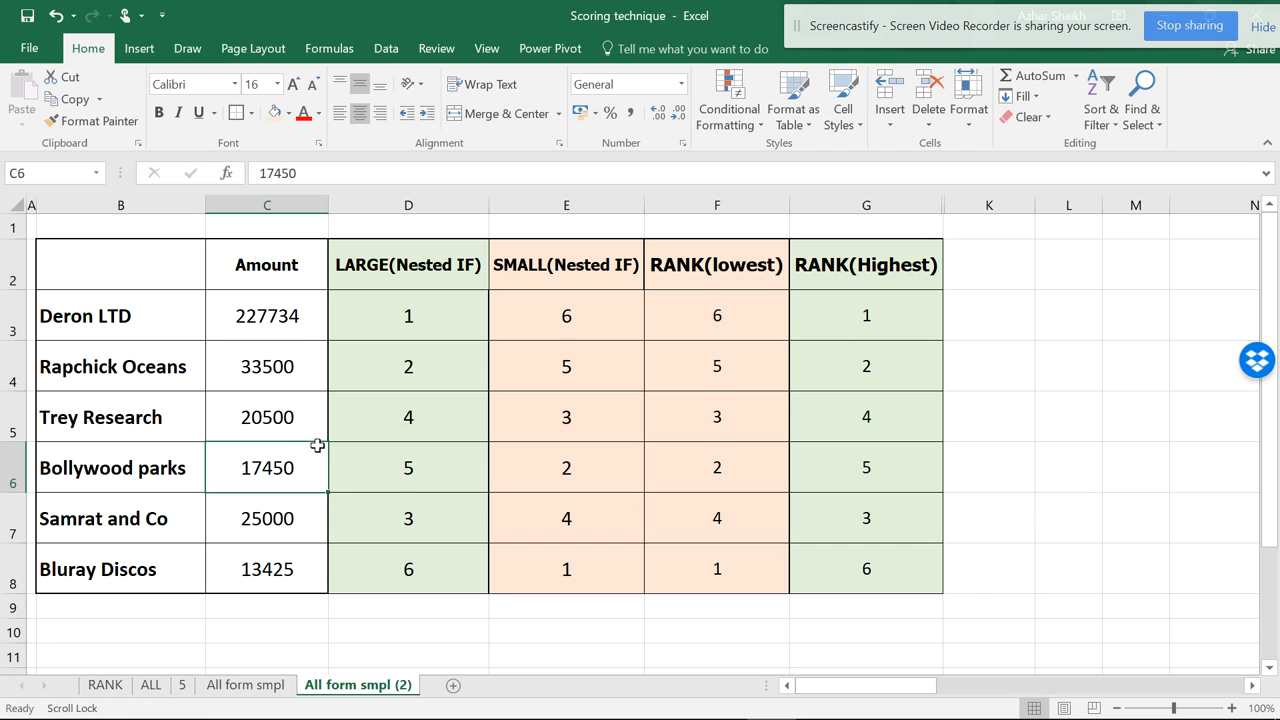
left_click(286, 398)
Examine how the tied companies in rows 5 and 6 are ranked across the LARGE, SMALL, RANK(lowest) and RANK(Highest) columns.
left_click_drag(451, 429, 528, 426)
left_click_drag(440, 395, 427, 469)
left_click(440, 512)
left_click_drag(552, 418, 563, 466)
left_click_drag(708, 416, 720, 468)
left_click_drag(846, 420, 857, 478)
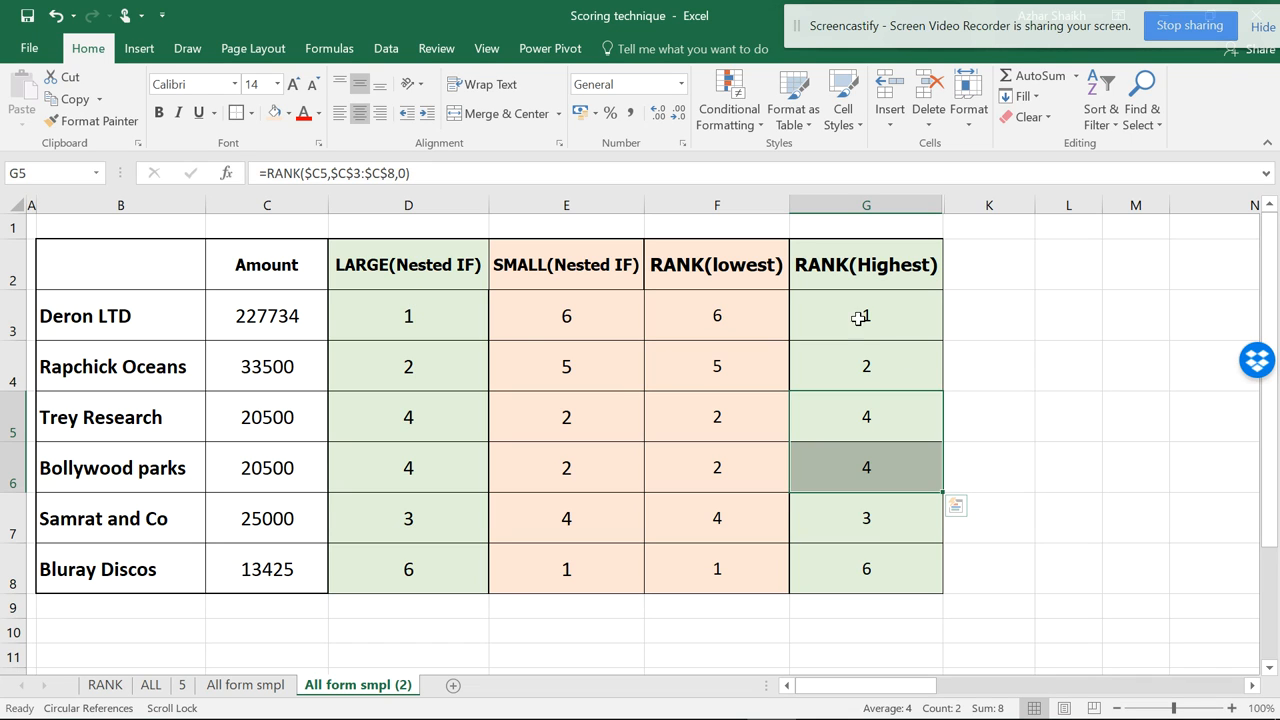
left_click_drag(408, 312, 409, 368)
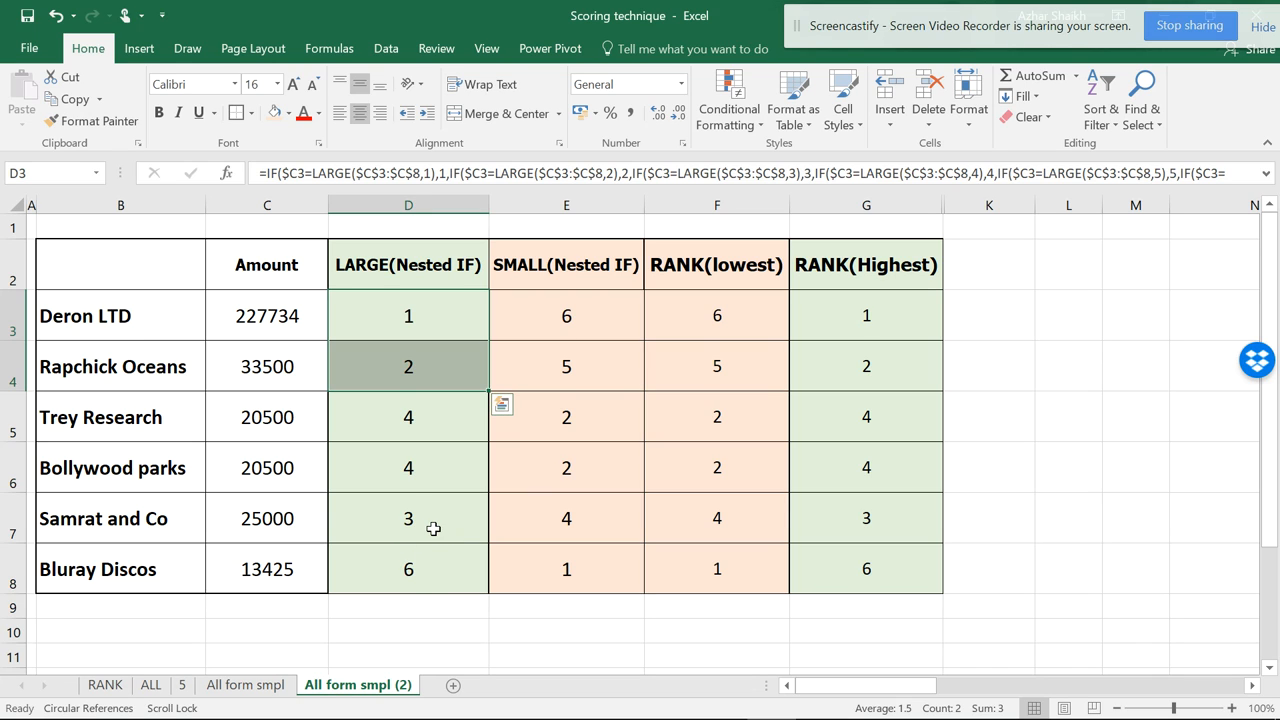
left_click(695, 330)
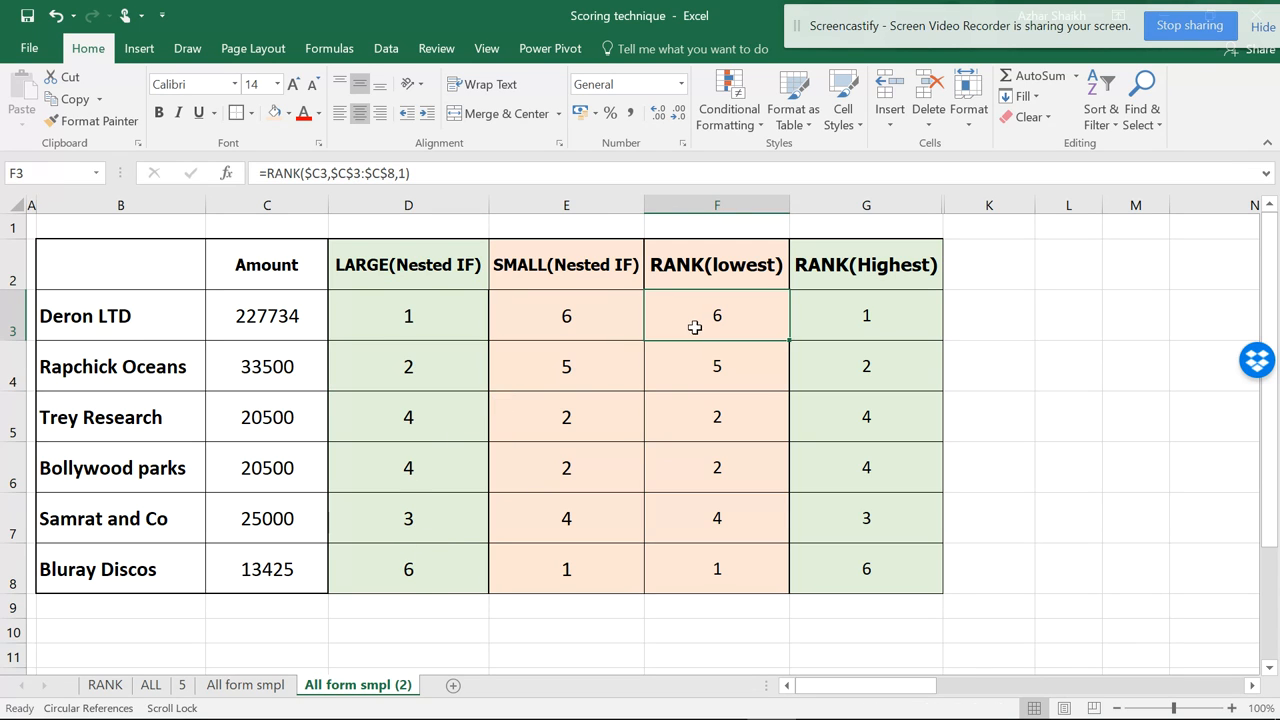
Define the named range amount for the company amounts in C3:C8.
left_click_drag(269, 302, 273, 552)
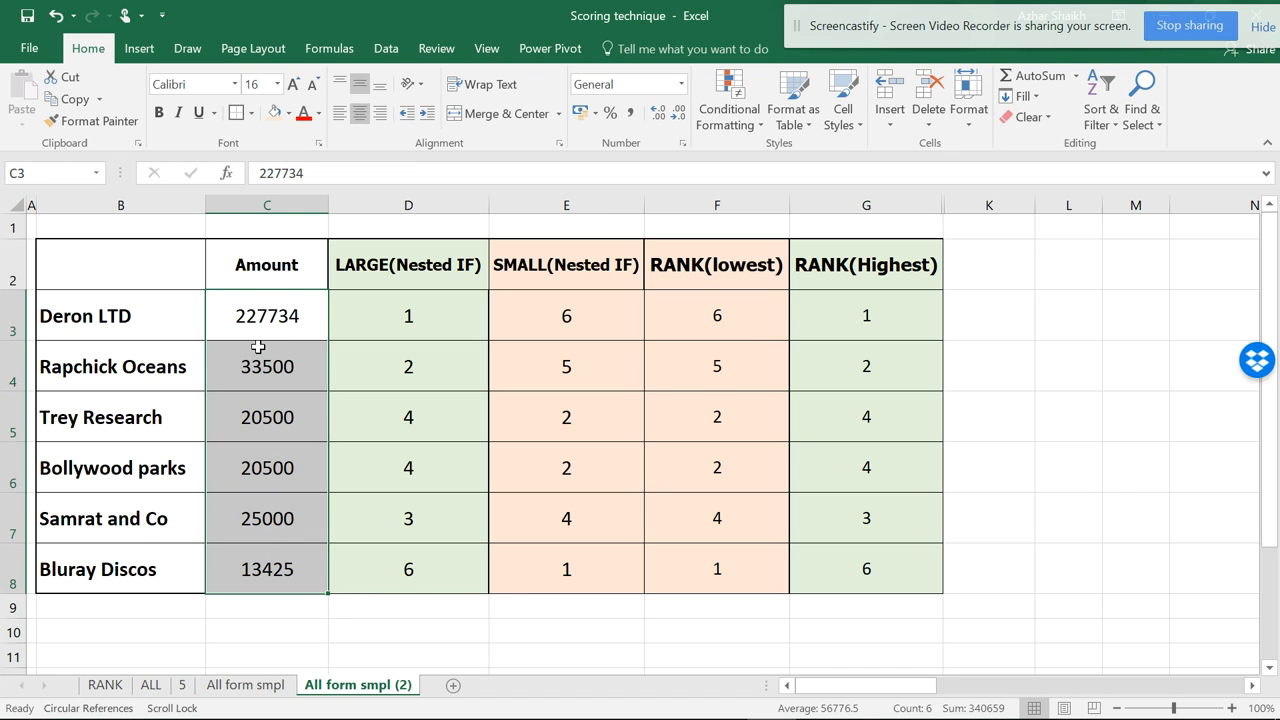
left_click(92, 178)
type("am")
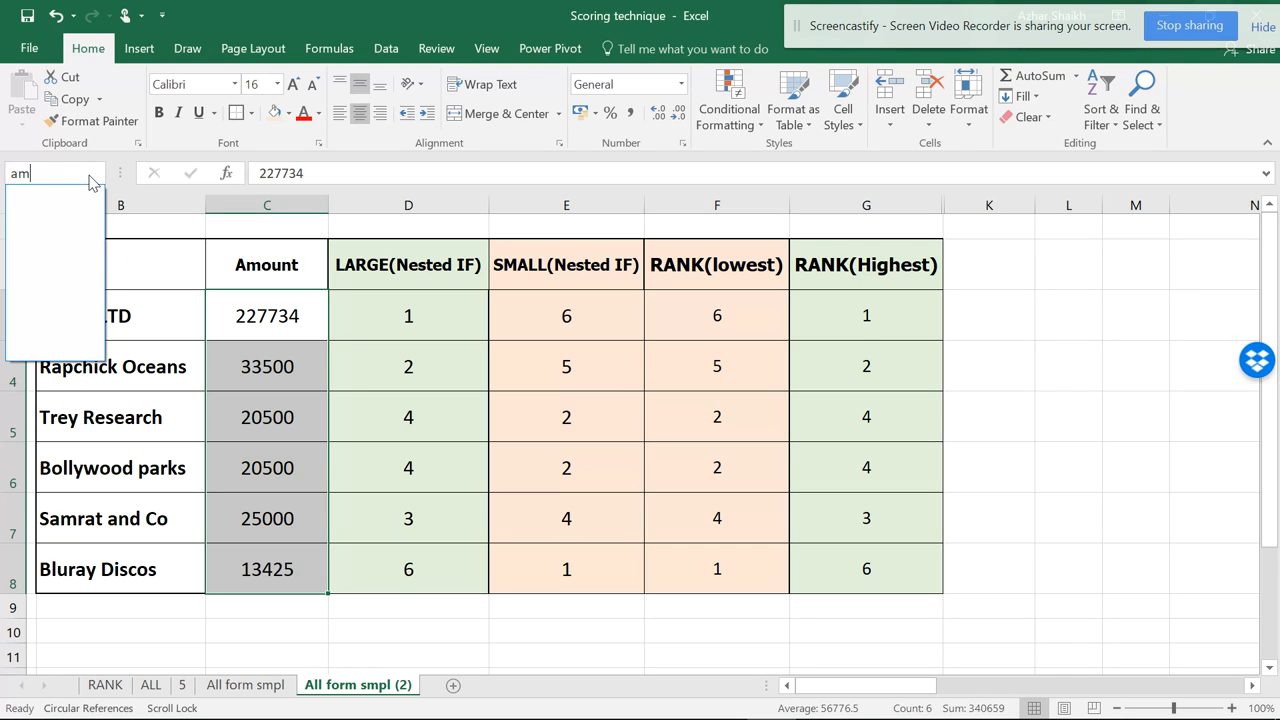
type("ount")
key("Return")
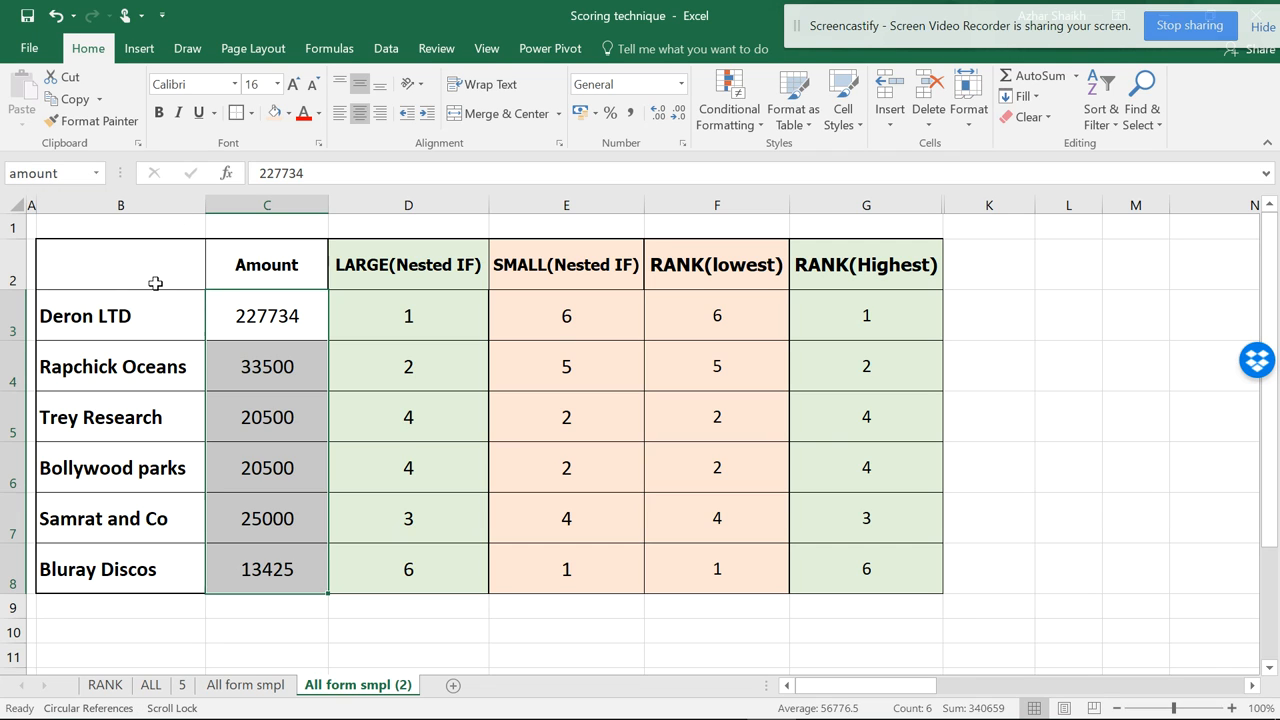
Recall the named range amount to check the cells it covers, and view the RANK formula in F3.
left_click(157, 280)
left_click(97, 173)
left_click(45, 196)
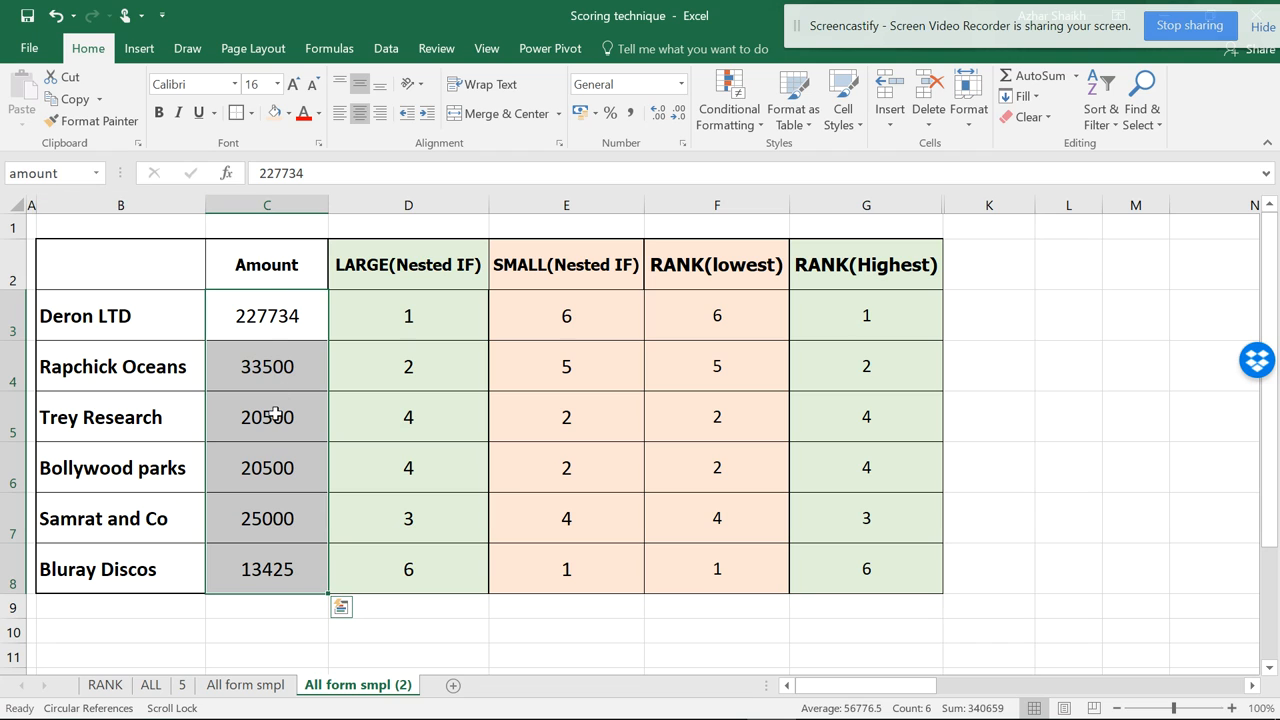
left_click(690, 326)
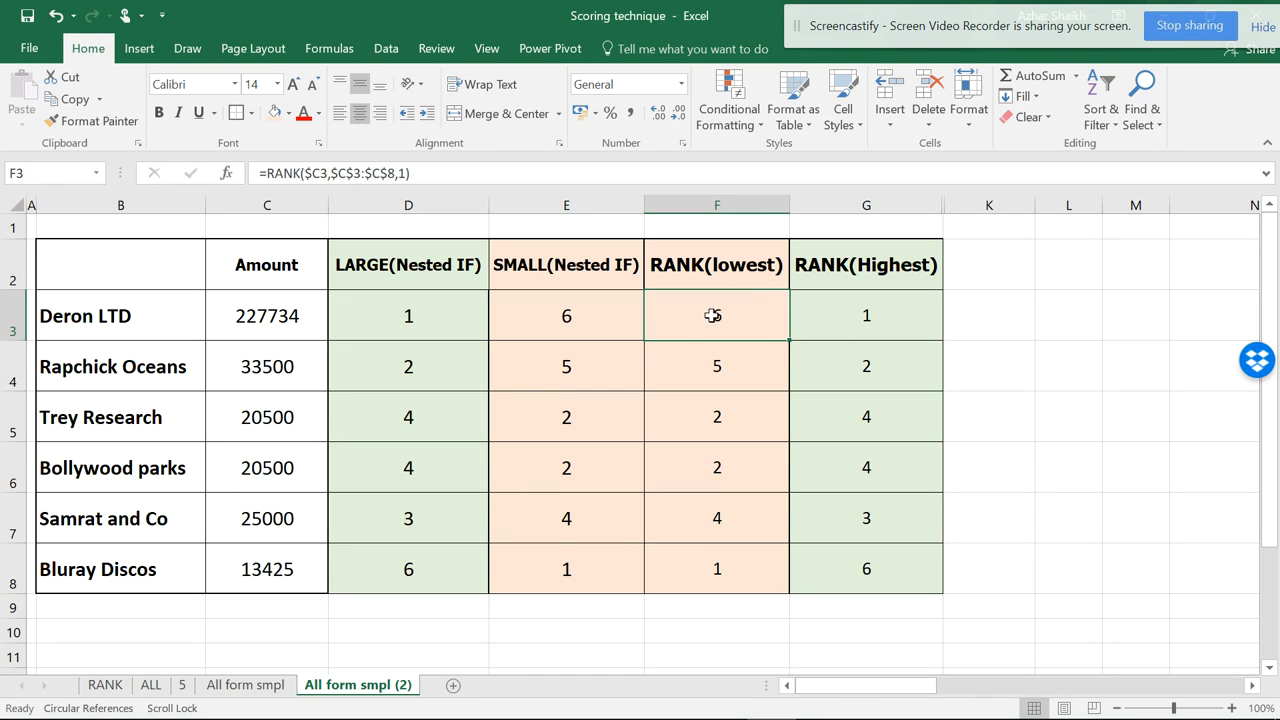
Replace the RANK(lowest) formula in F3 with =RANK($C3,amount,1), using the named range amount as the reference.
type("=rank")
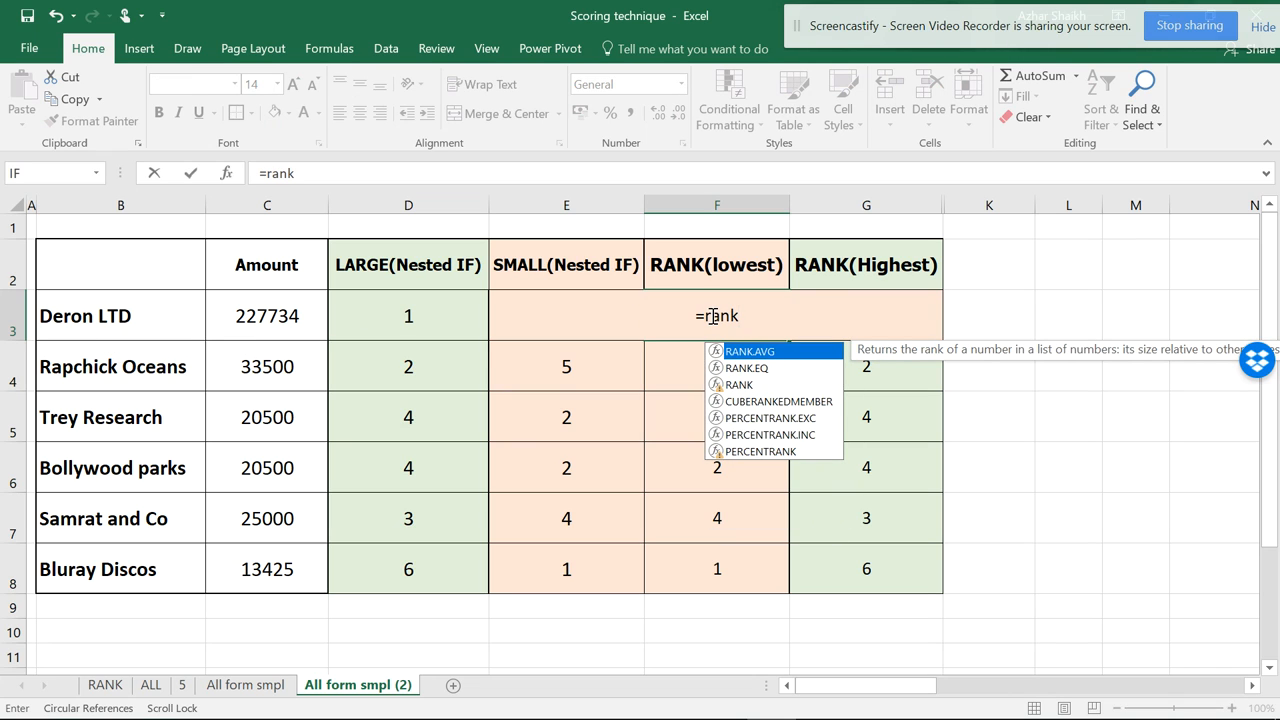
type("(")
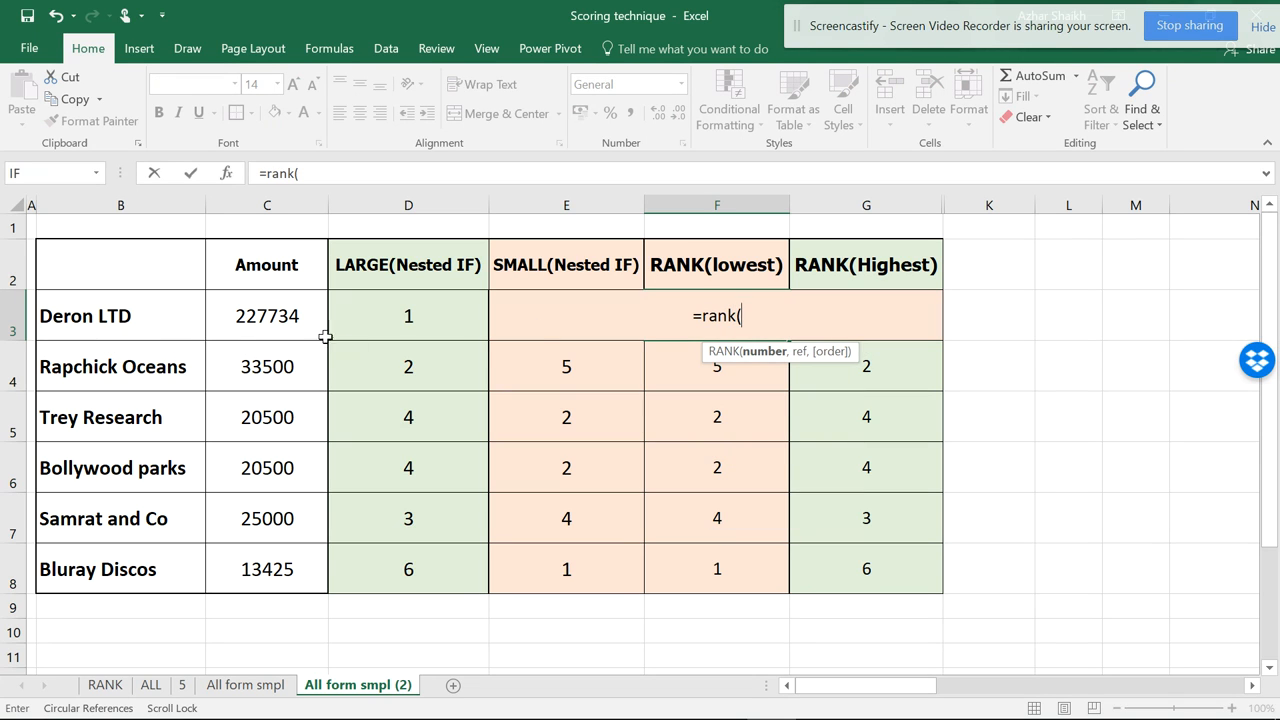
left_click(253, 315)
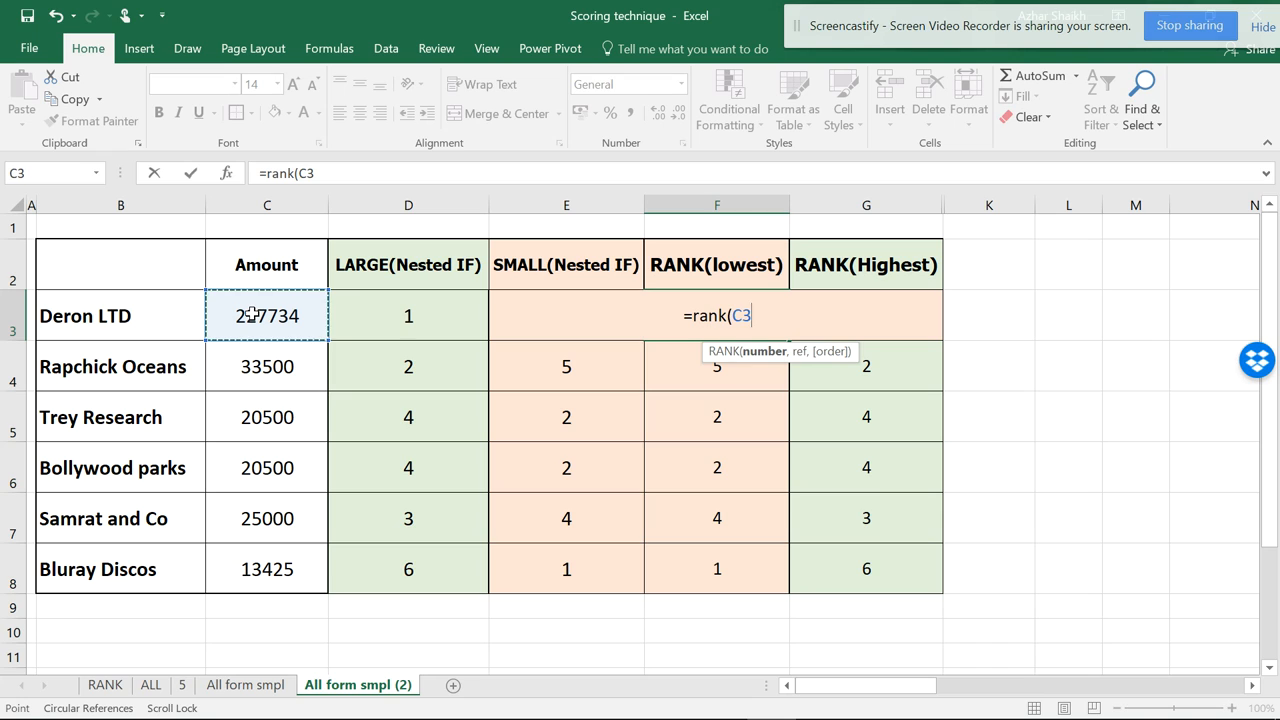
key("F4")
key("F4")
key("F4")
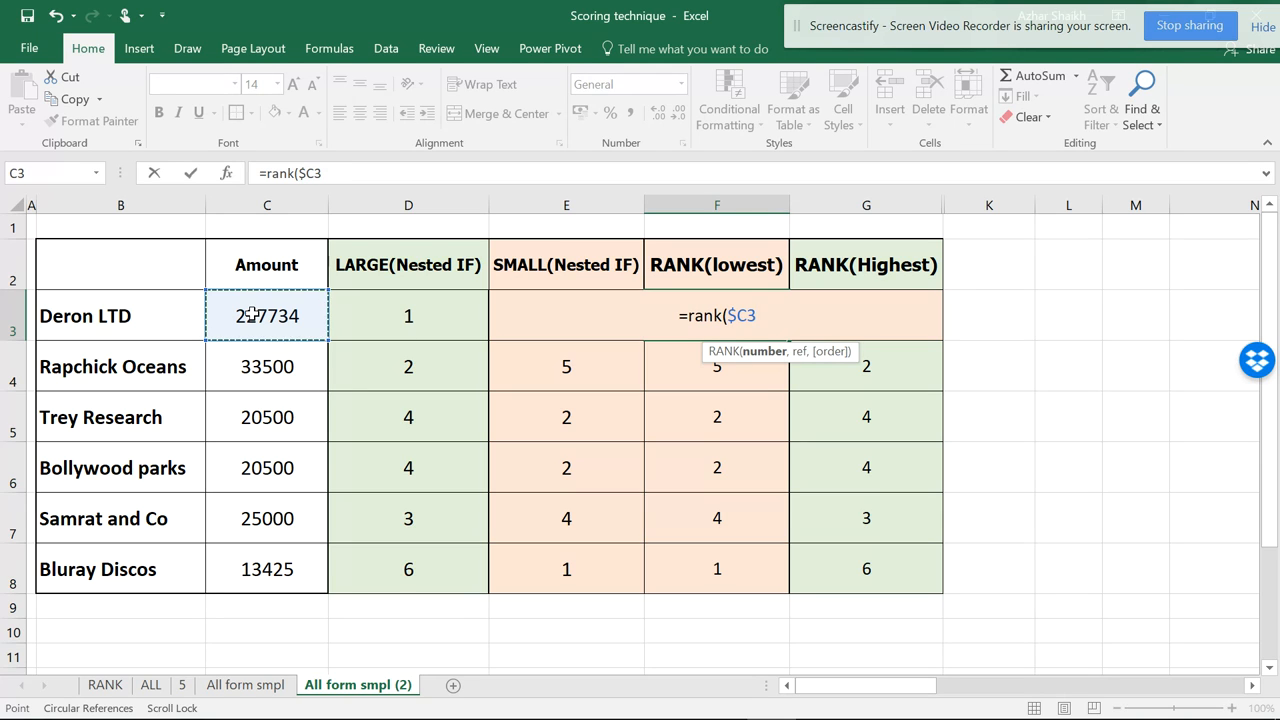
type(",")
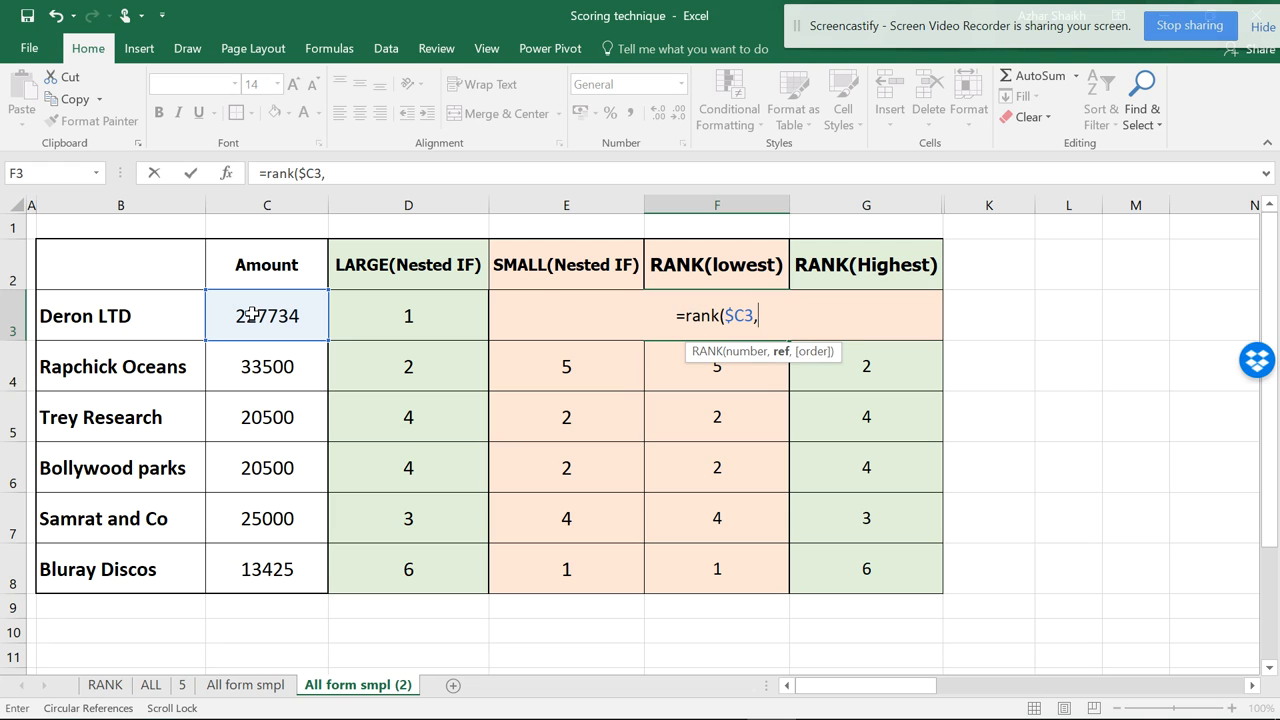
key("F3")
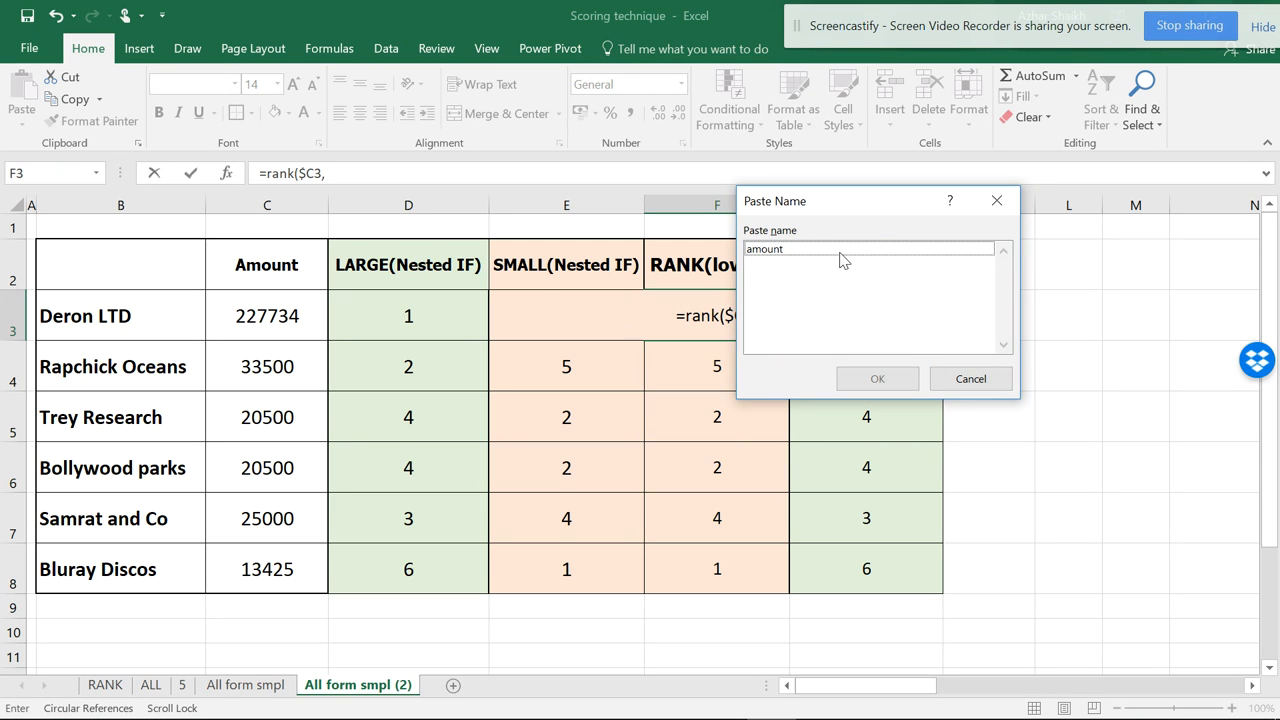
left_click(780, 250)
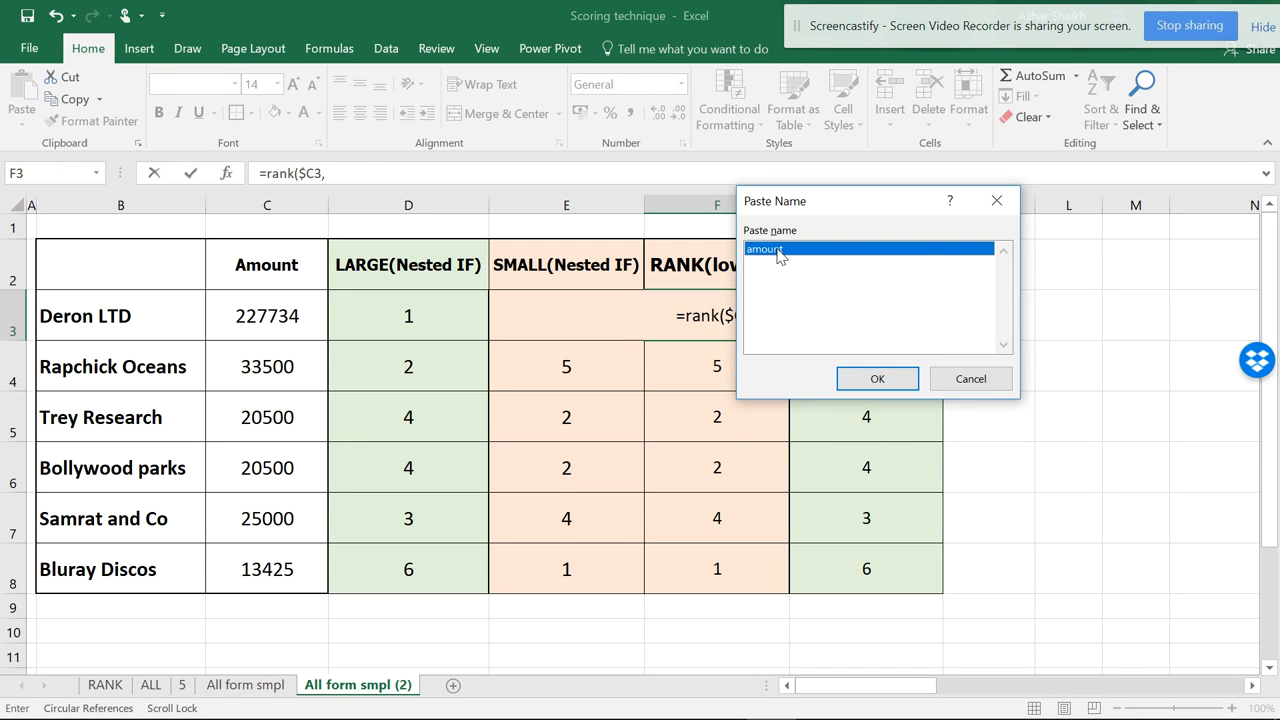
key("Return")
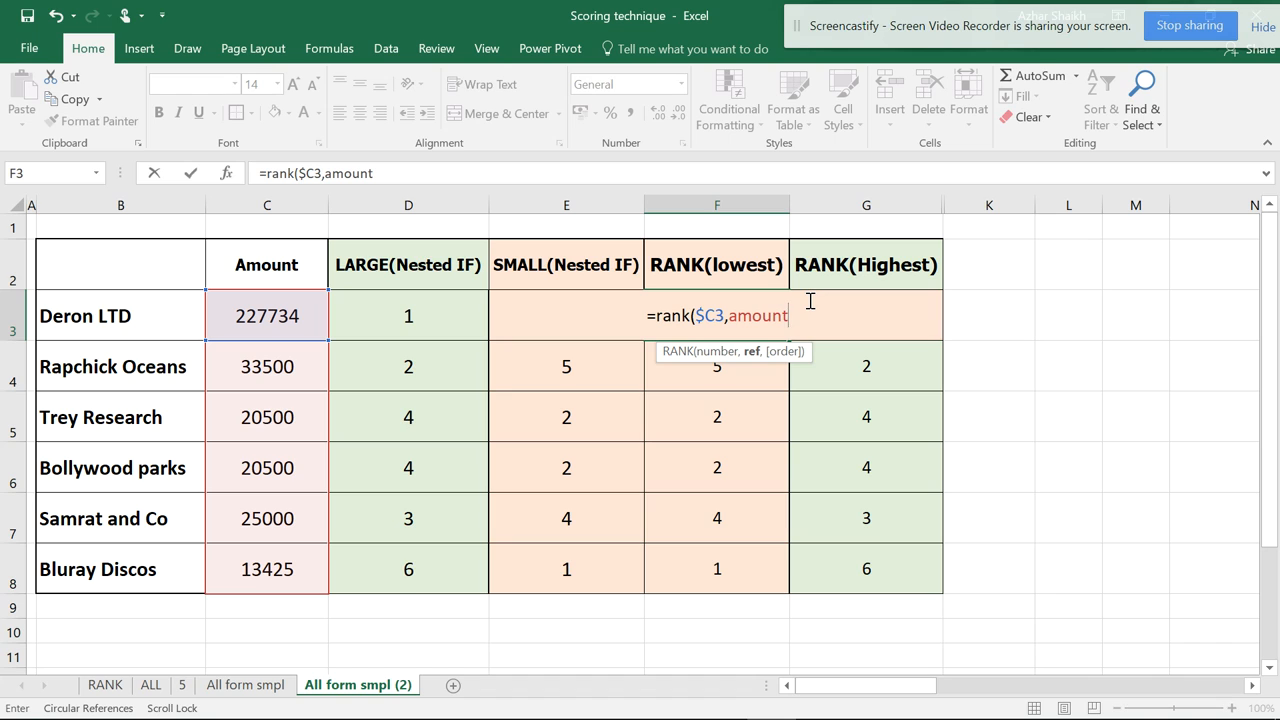
type(",")
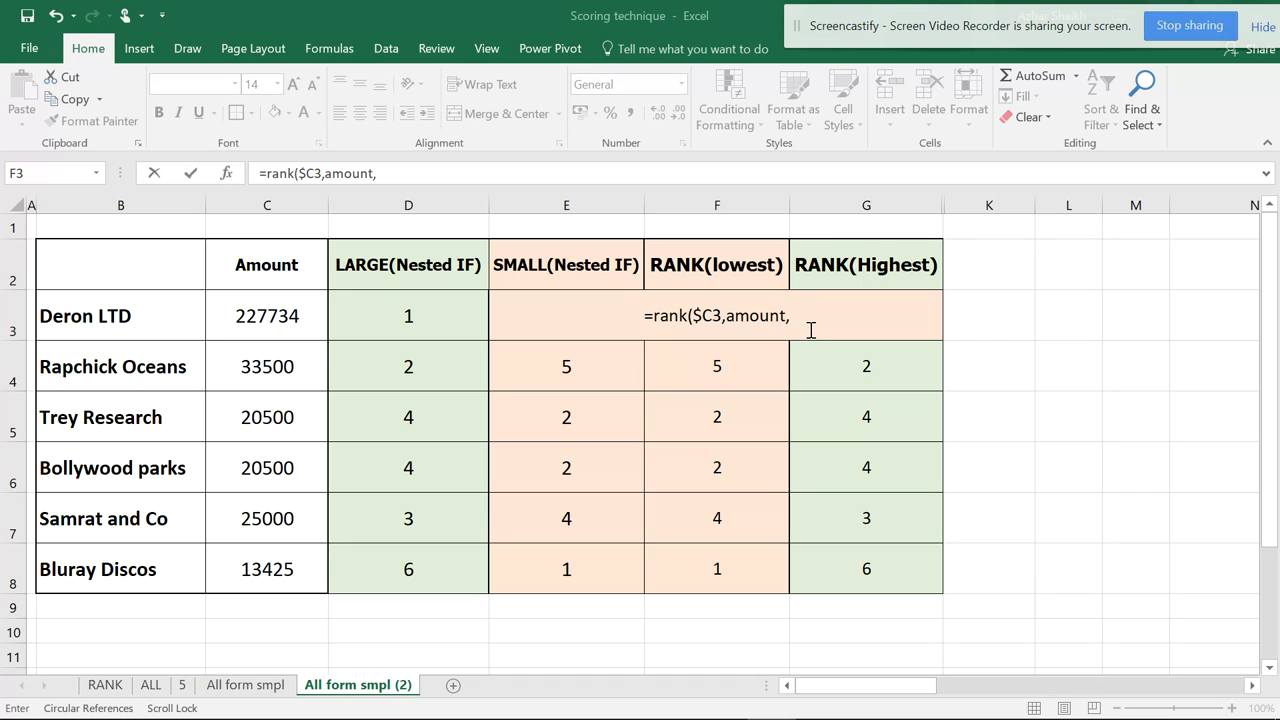
type("1")
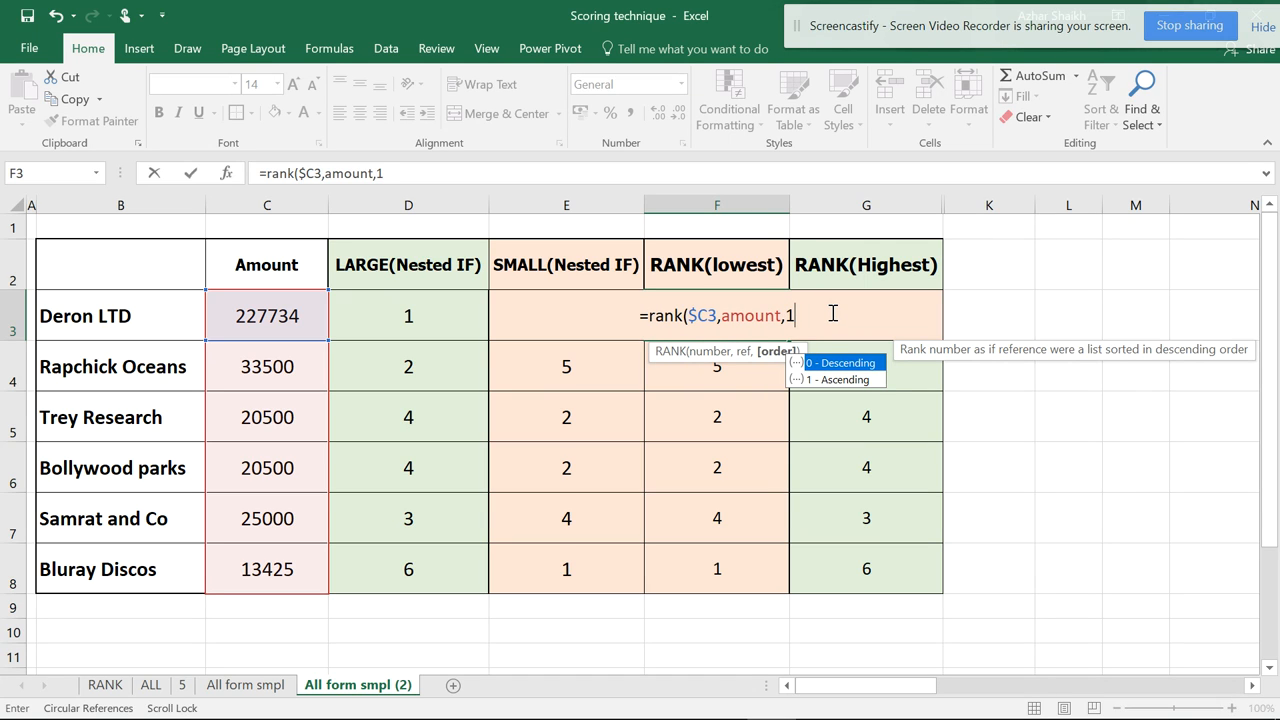
type(")")
key("Return")
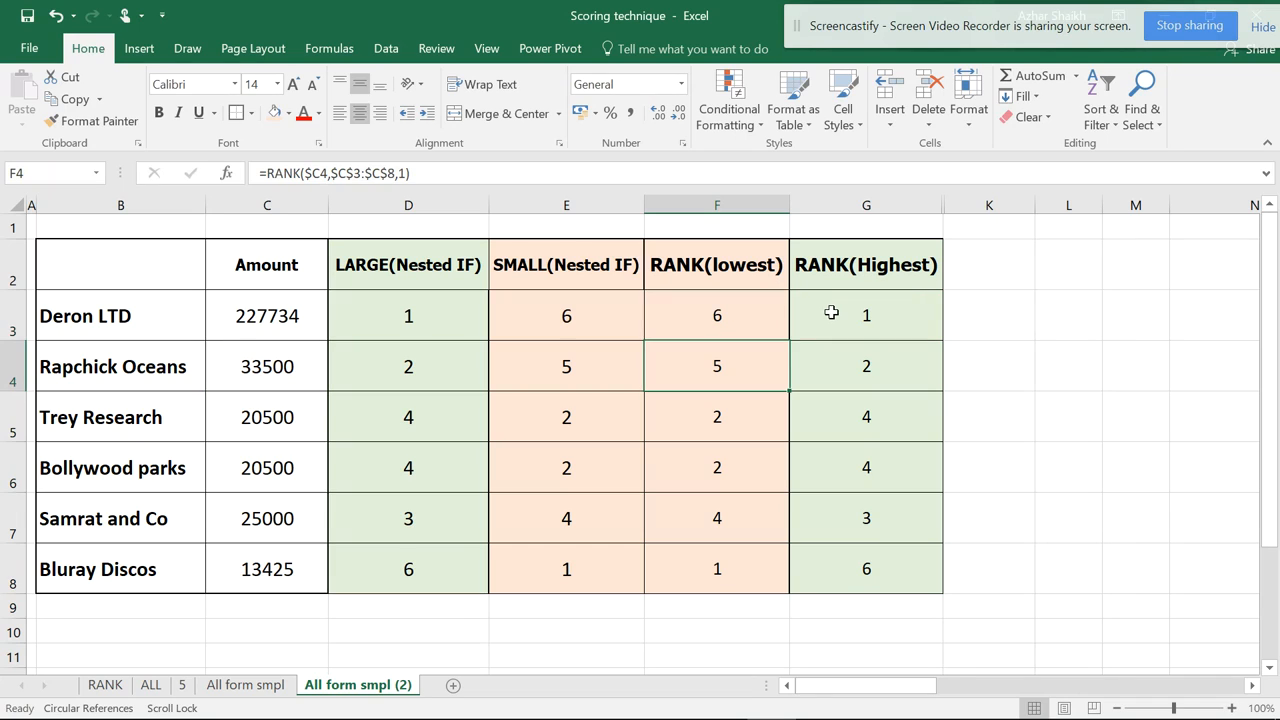
Fill the named-range RANK formula from F3 down to F8.
left_click(724, 305)
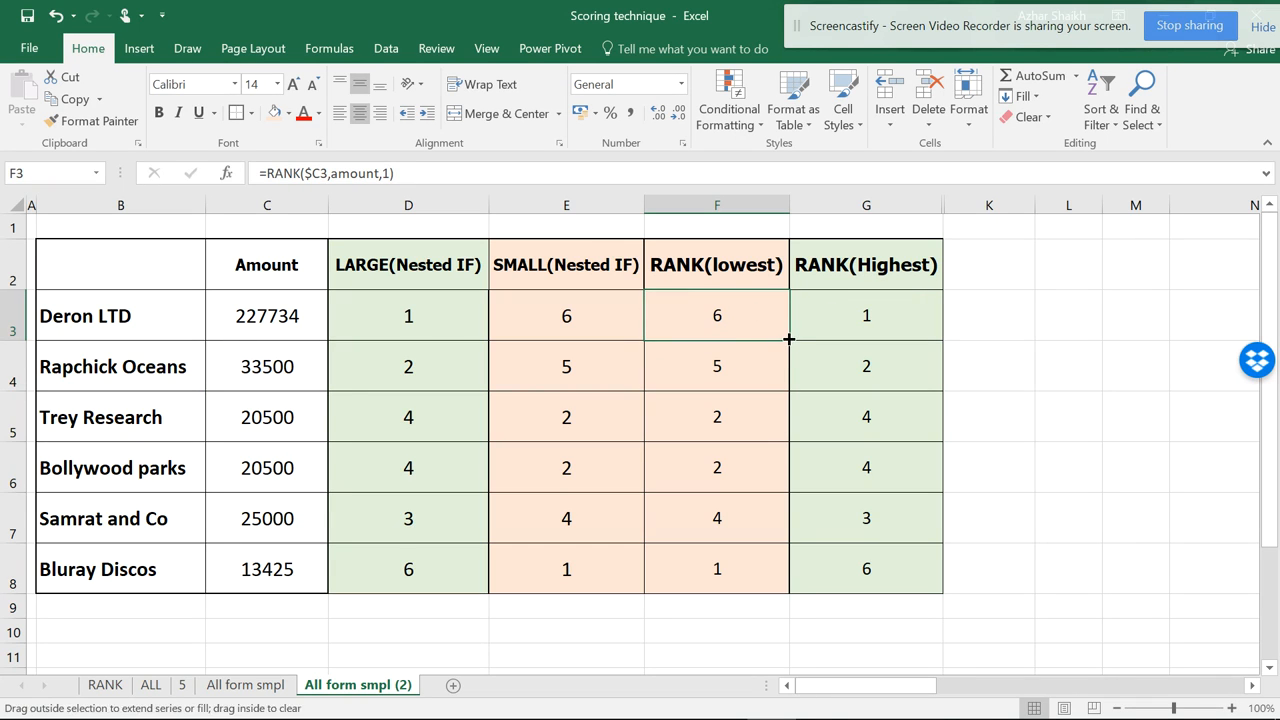
left_click_drag(788, 339, 788, 590)
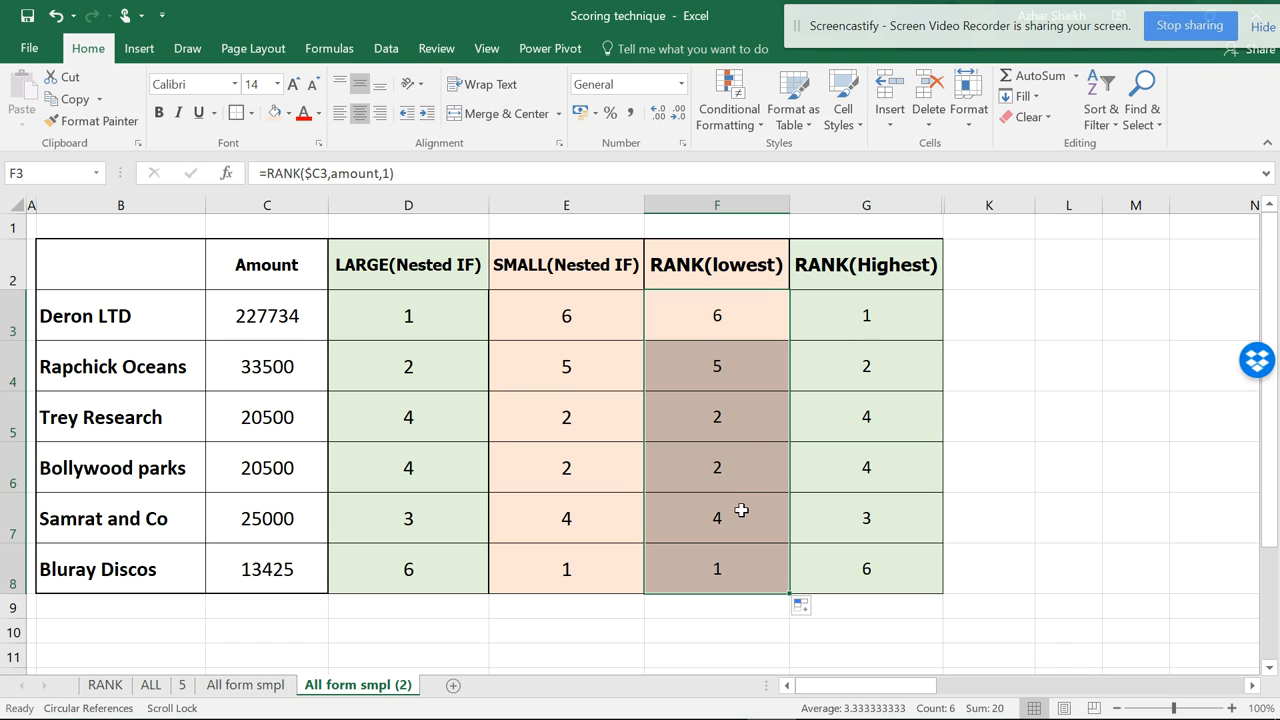
Check the copied RANK formulas and their ranks in the RANK(lowest) column, F3 to F8.
left_click(705, 328)
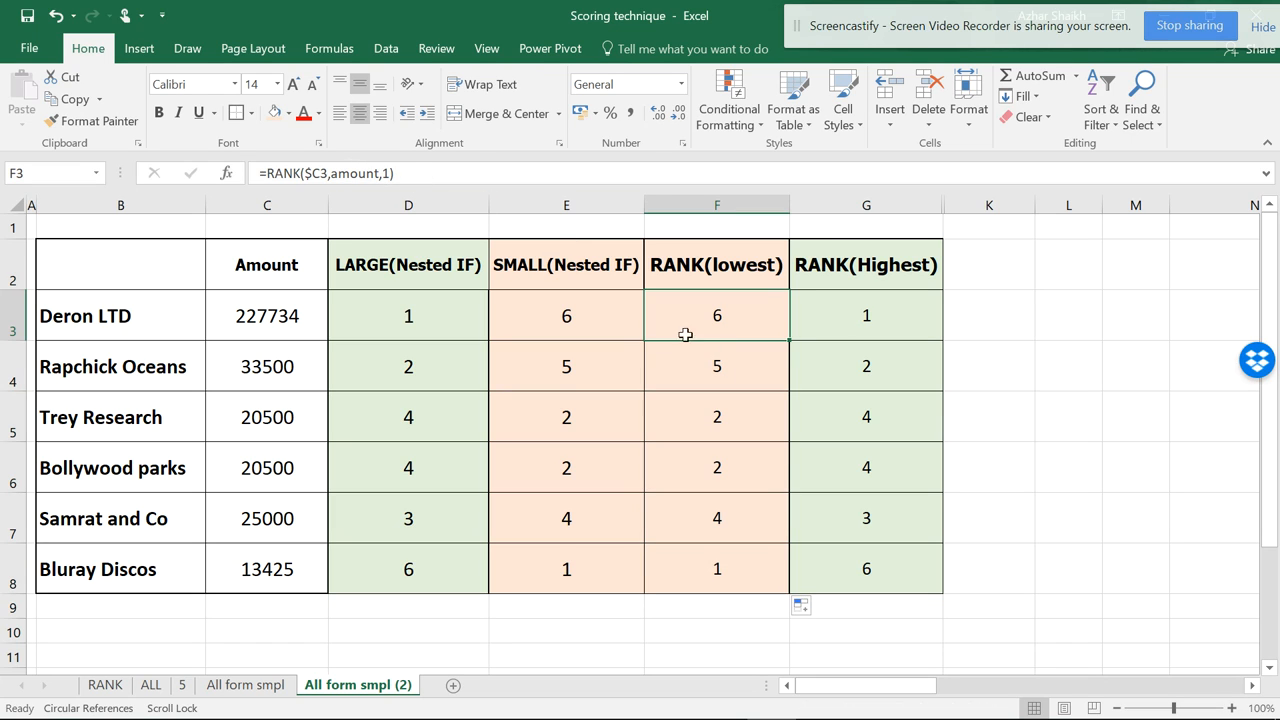
left_click(719, 362)
left_click(722, 403)
left_click(721, 455)
left_click(718, 502)
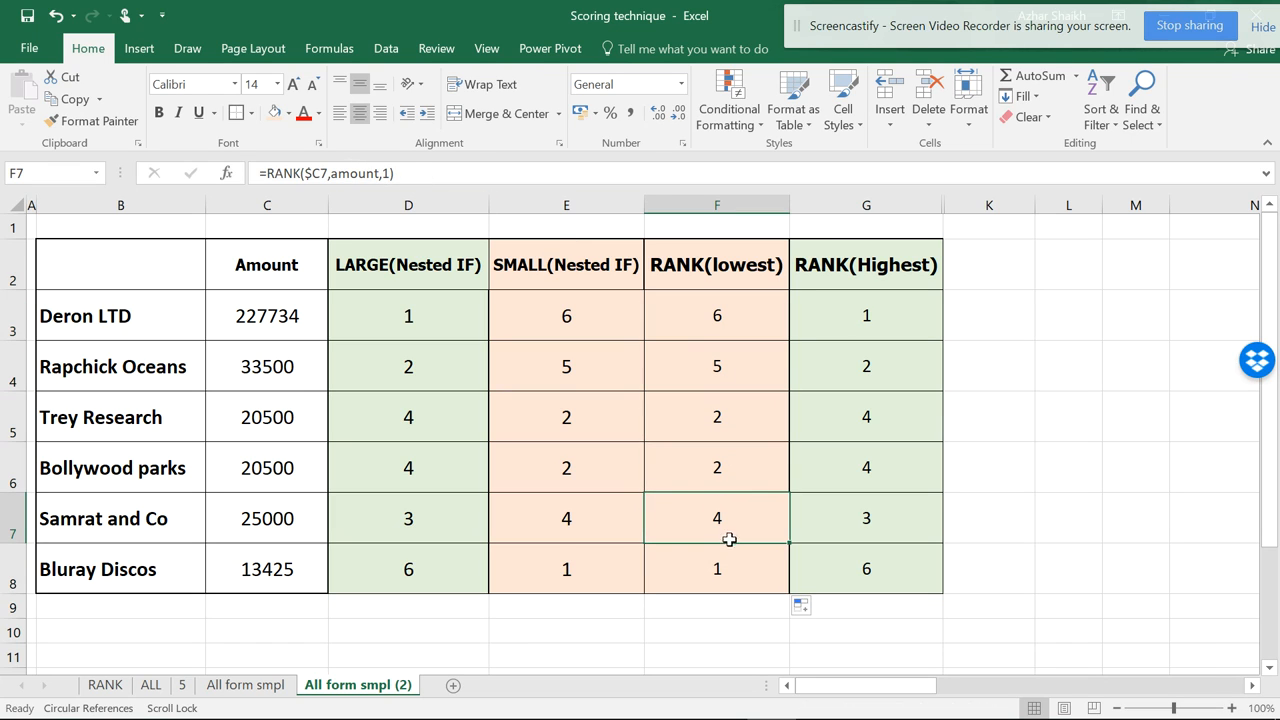
left_click(737, 569)
left_click(737, 323)
left_click(736, 443)
left_click_drag(737, 510, 756, 544)
Change the RANK(Highest) formula in G3 to =RANK($C3,amount,0), replacing the fixed cell range with the named range.
left_click(906, 313)
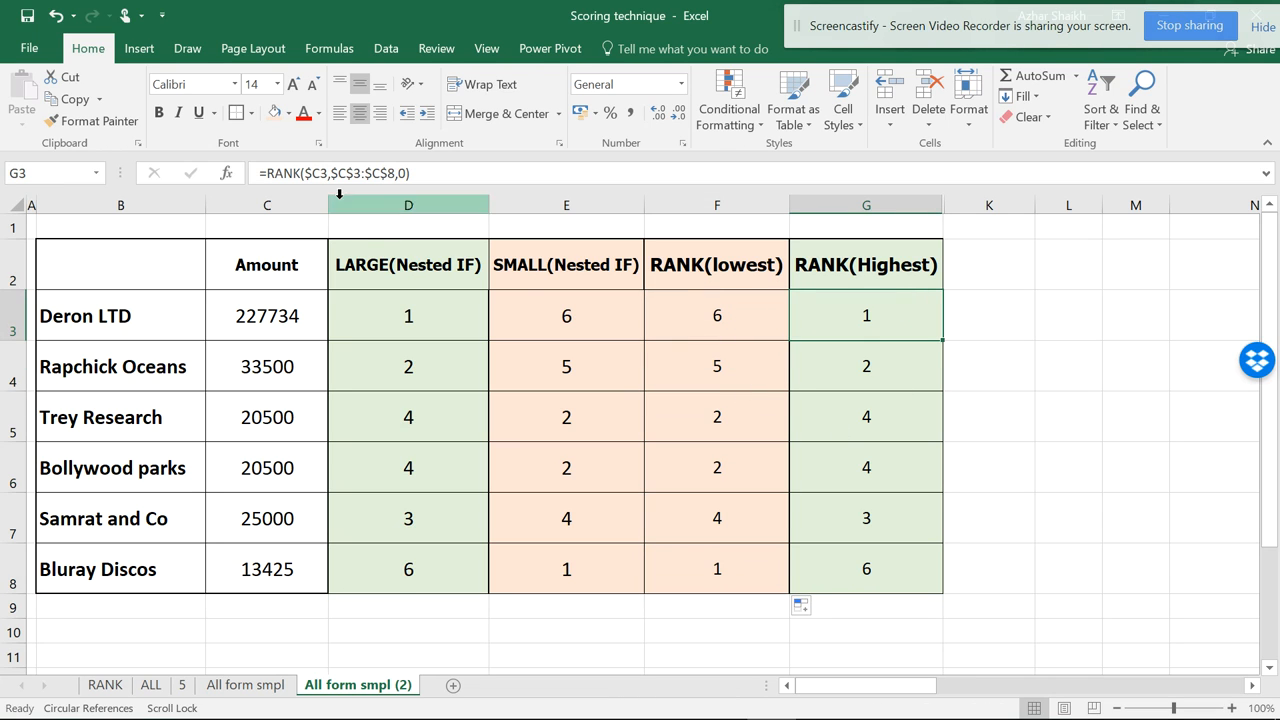
double_click(897, 323)
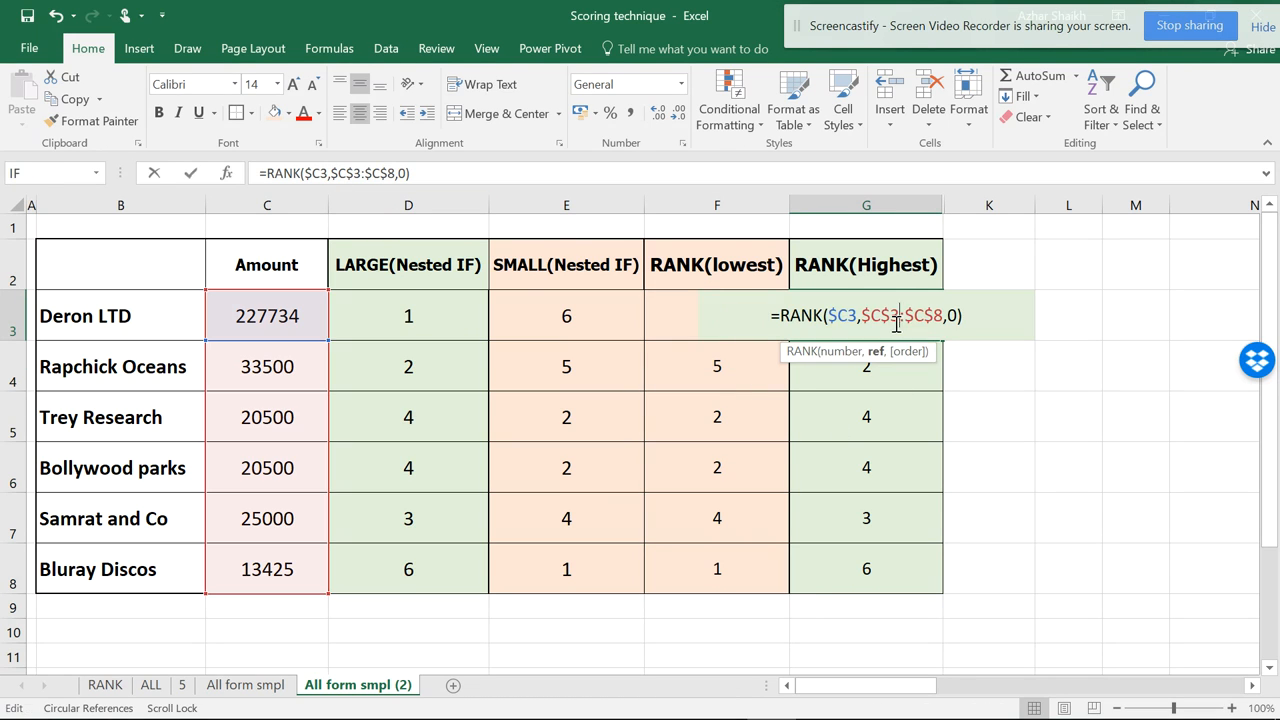
left_click_drag(861, 315, 958, 310)
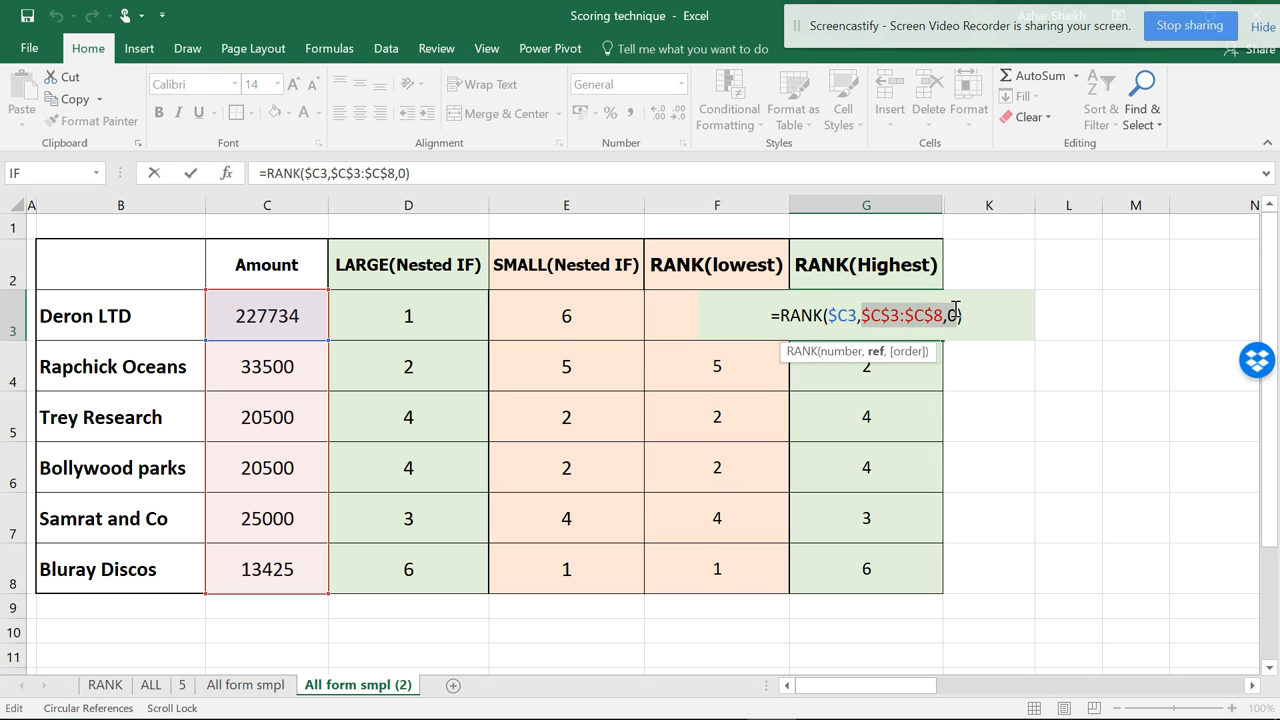
key("BackSpace")
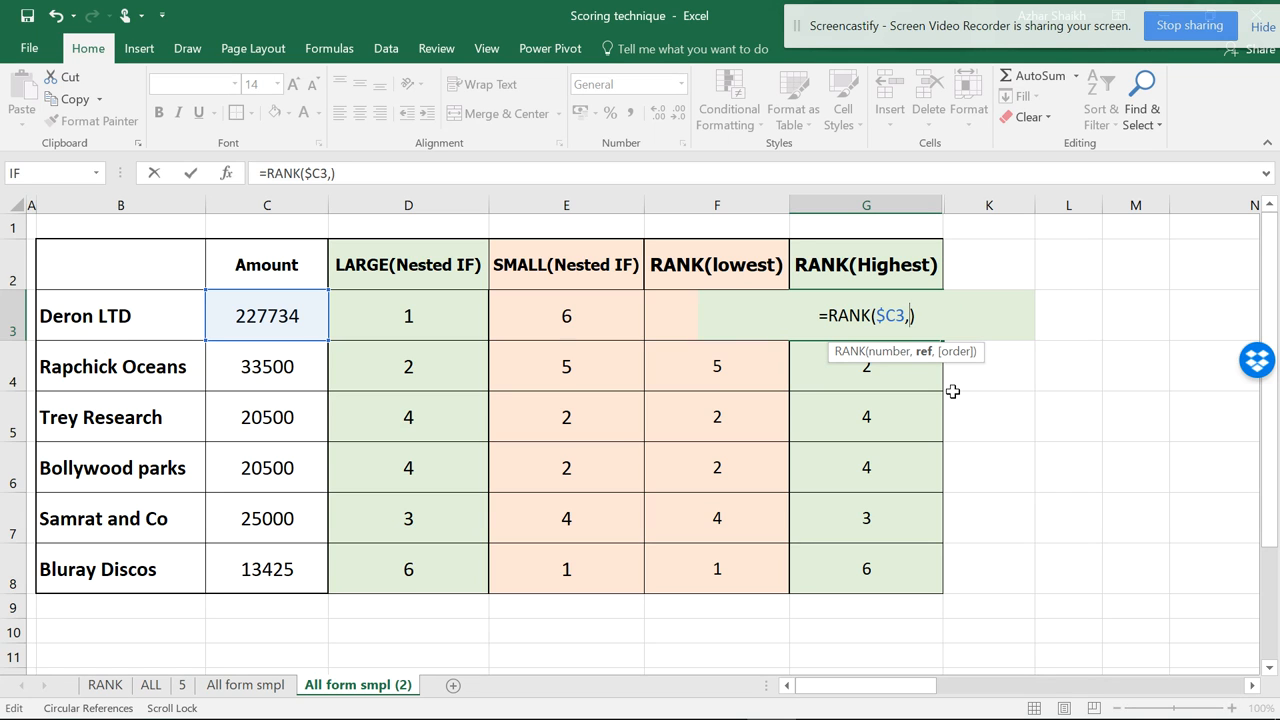
key("F3")
double_click(771, 250)
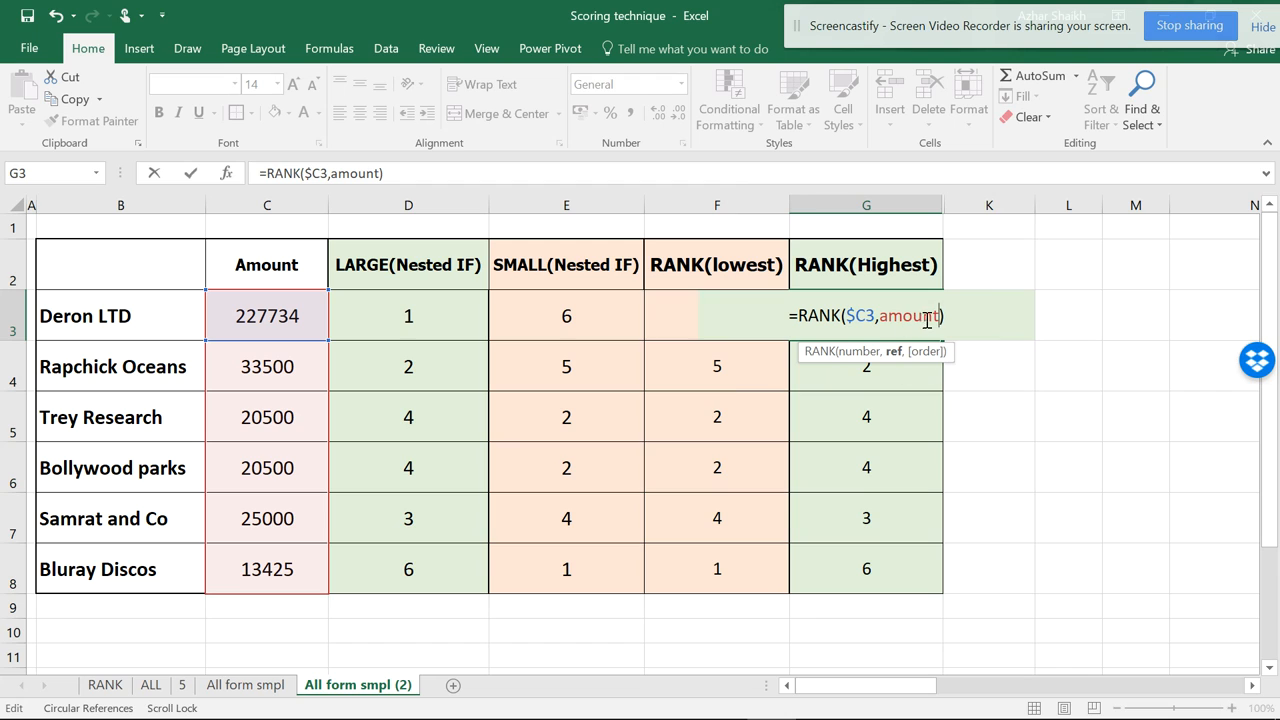
type(",")
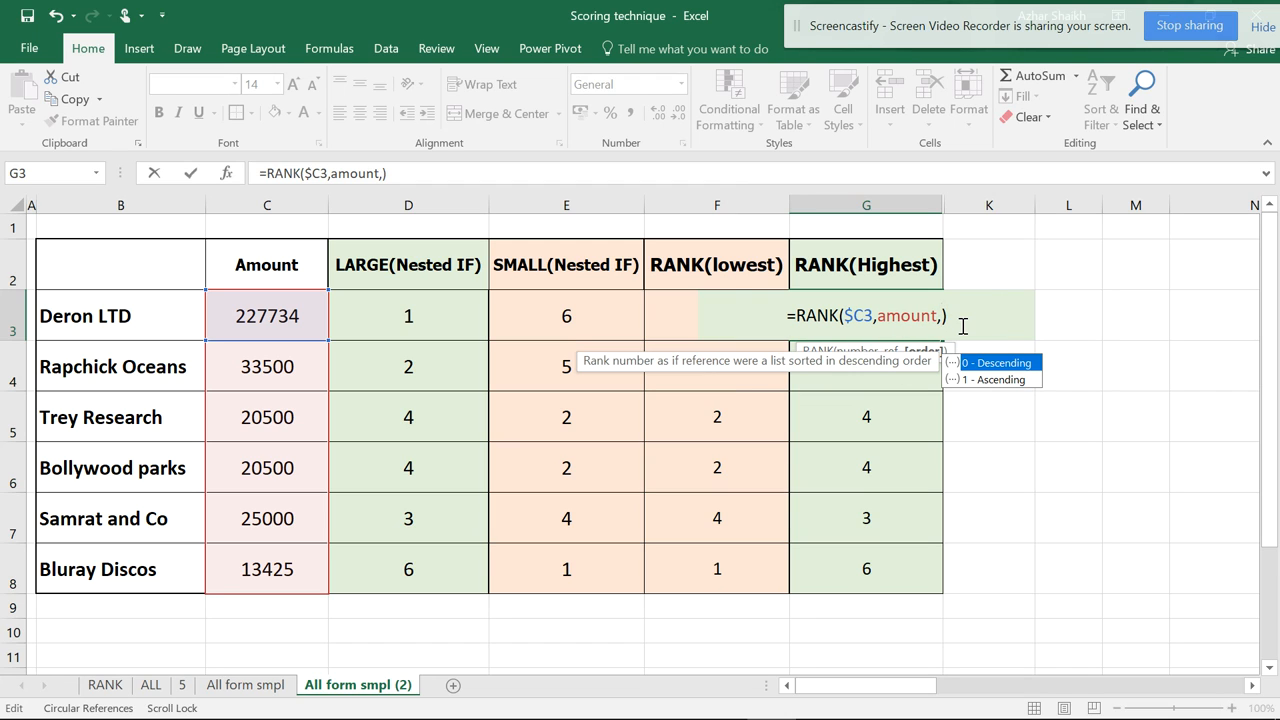
type("0")
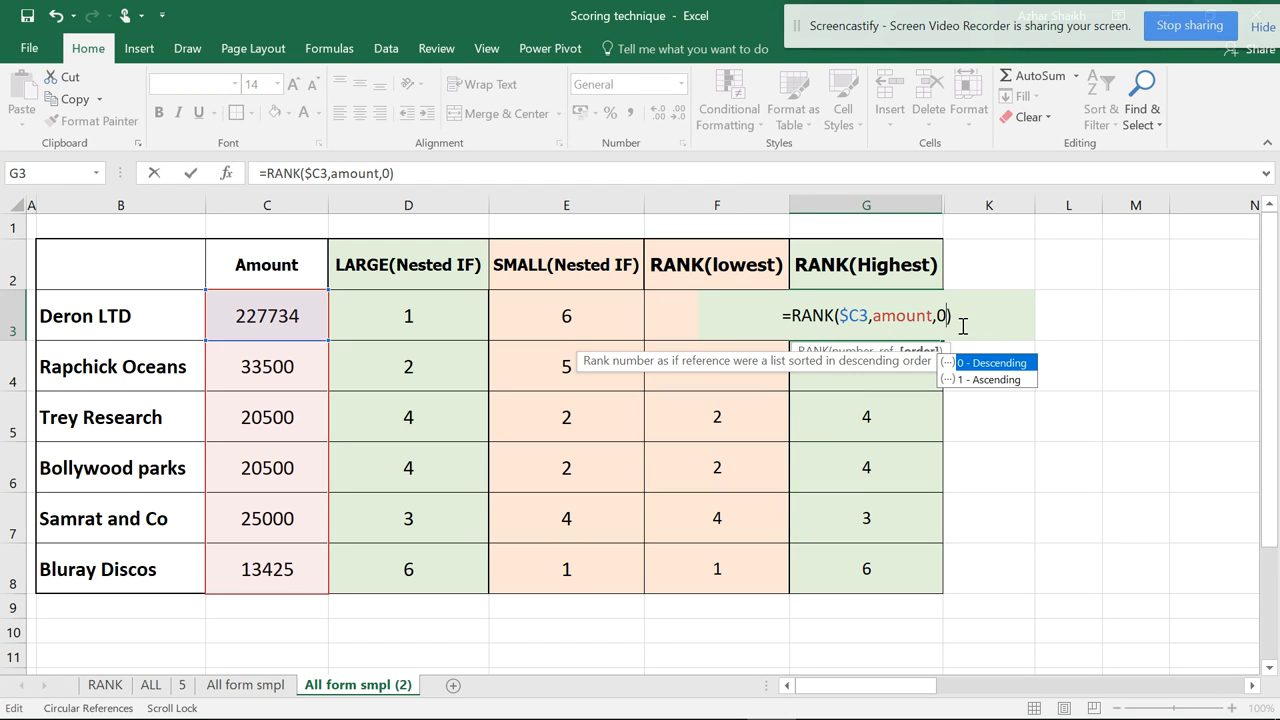
key("Return")
key("Up")
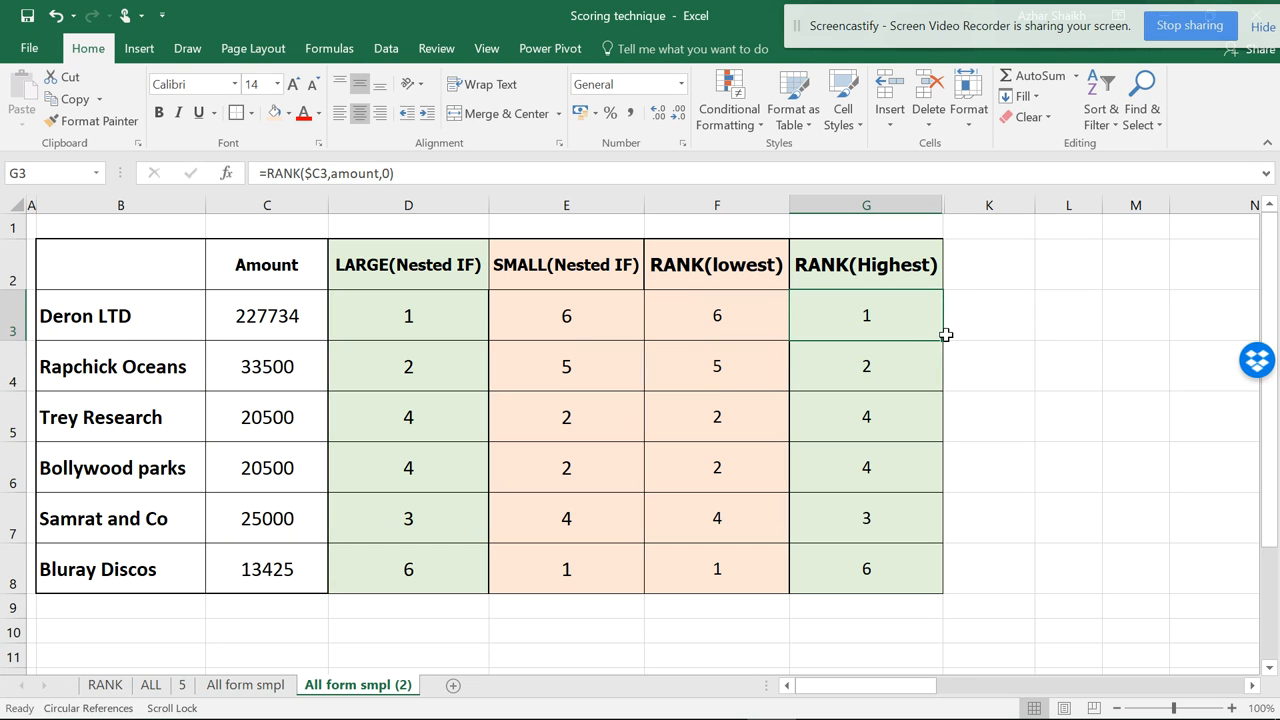
Fill the RANK formula from G3 down to G8 and review the formulas in G4 and G3.
double_click(942, 341)
left_click(923, 360)
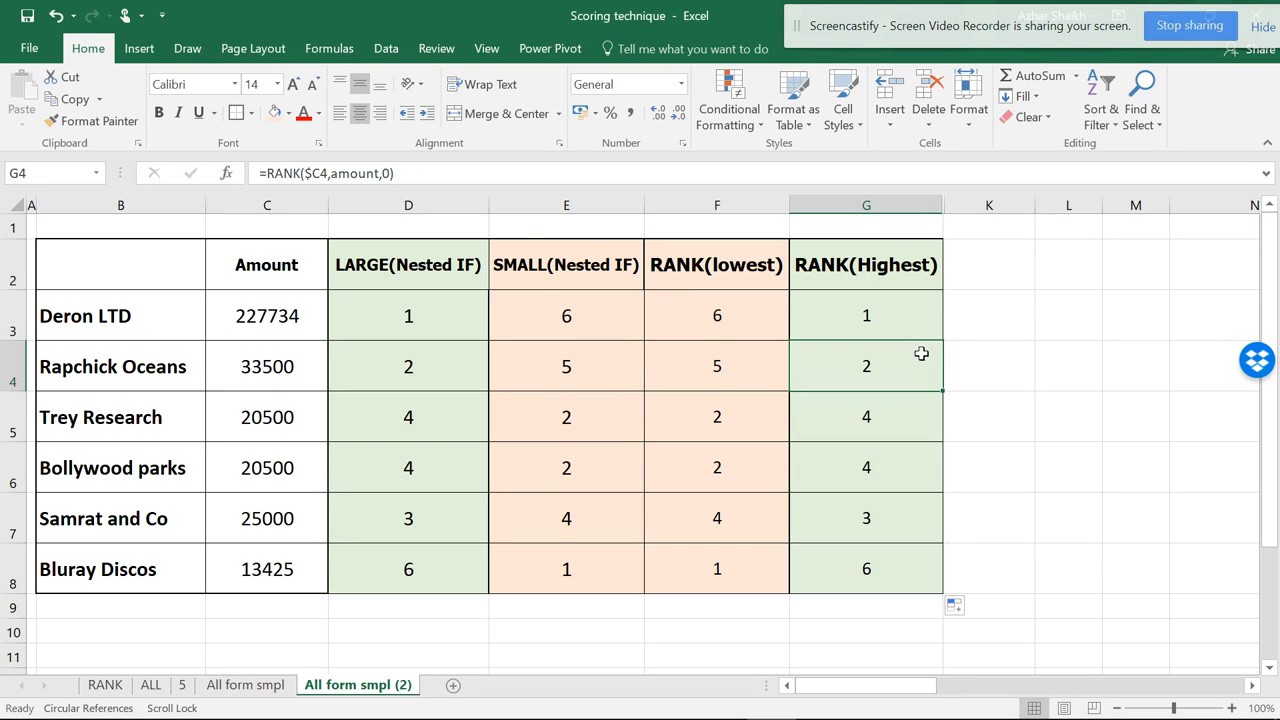
left_click(844, 325)
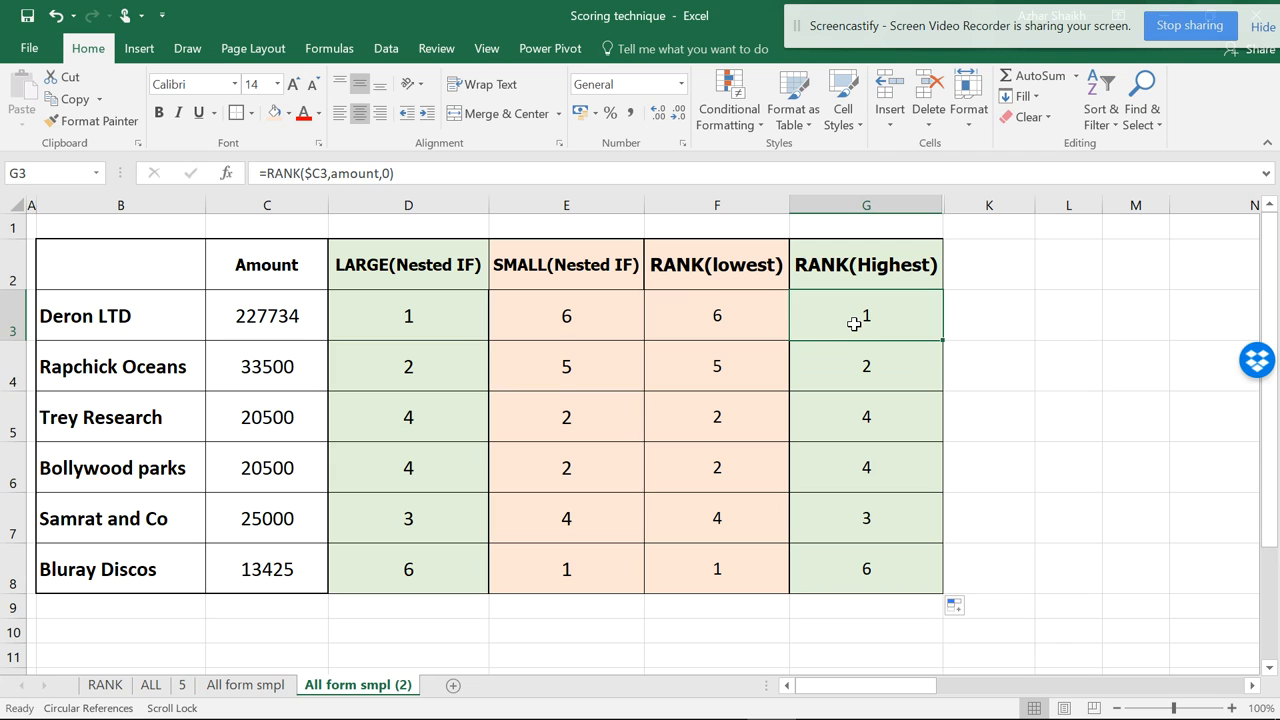
double_click(846, 323)
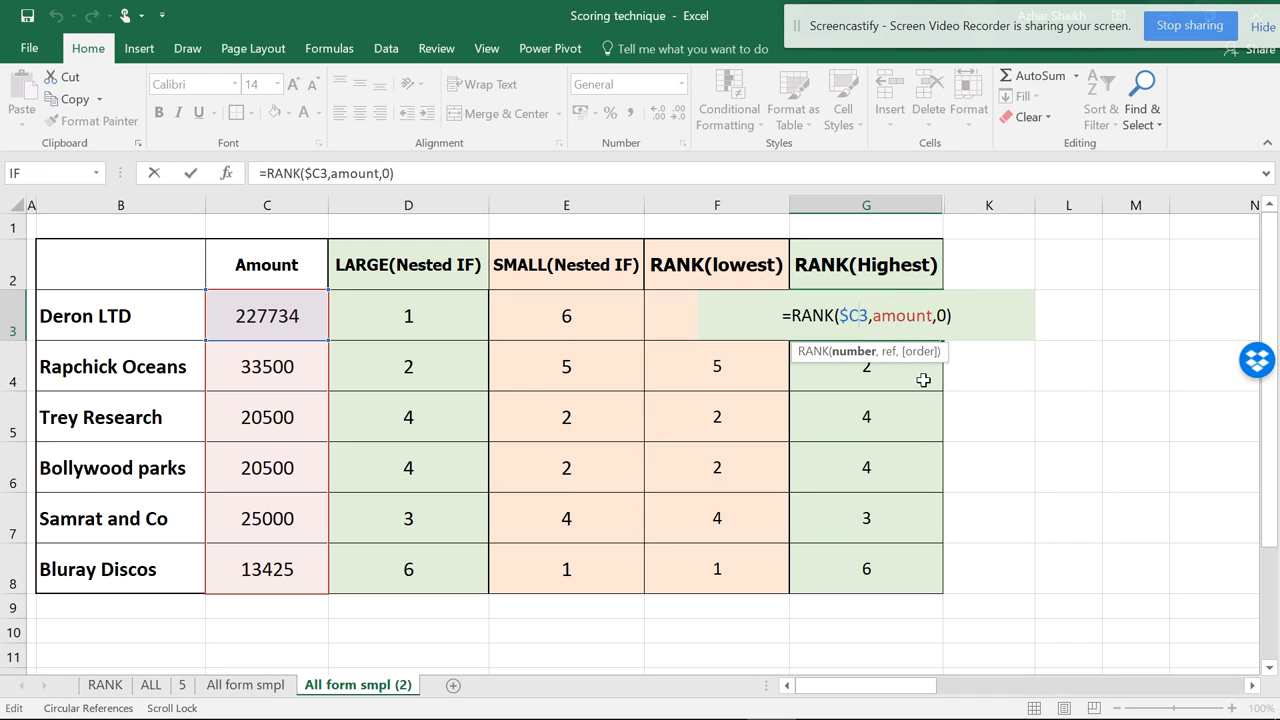
key("ctrl+Return")
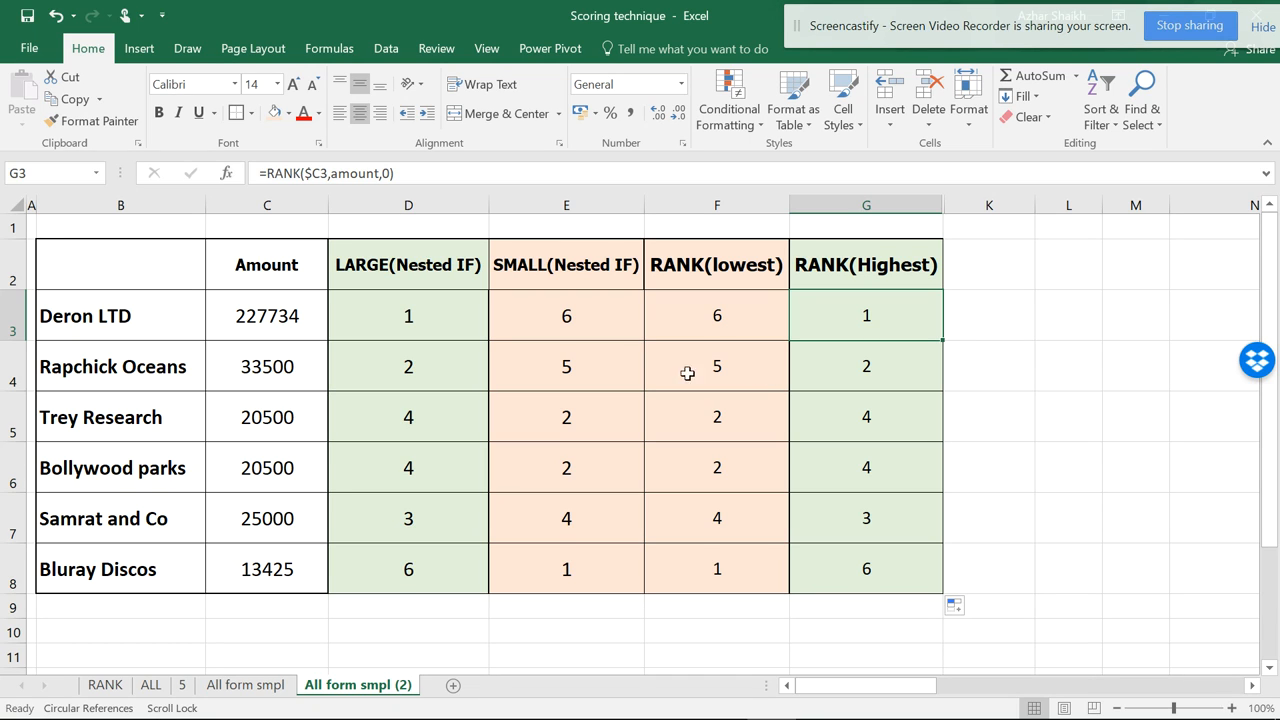
Examine the ranks in the LARGE(Nested IF) column for rows 4 to 8, including the tied companies.
left_click_drag(456, 370, 477, 474)
key("Down")
key("Down")
key("Down")
left_click(466, 523)
left_click_drag(451, 421, 451, 480)
left_click(426, 557)
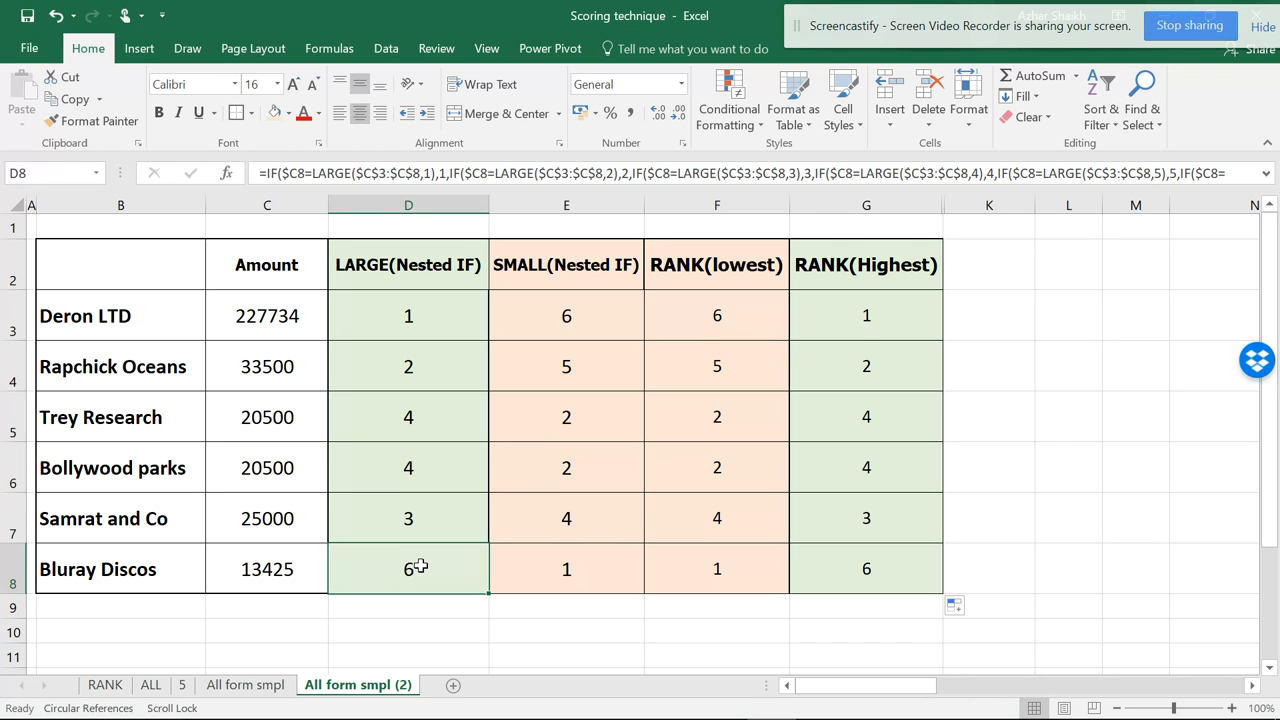